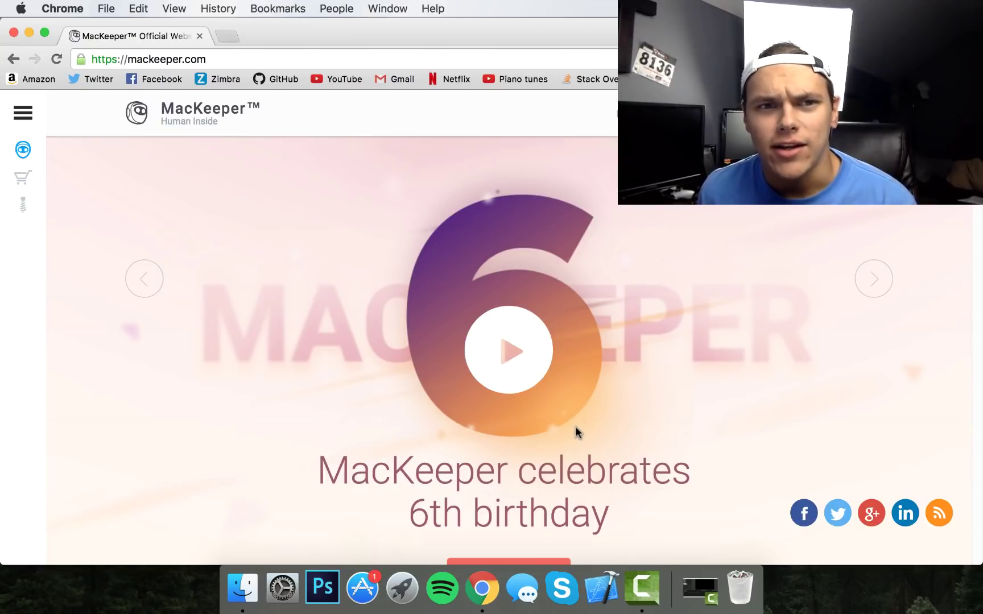
Expand and collapse the MacKeeper site's navigation menu and close the web page.
click(26, 114)
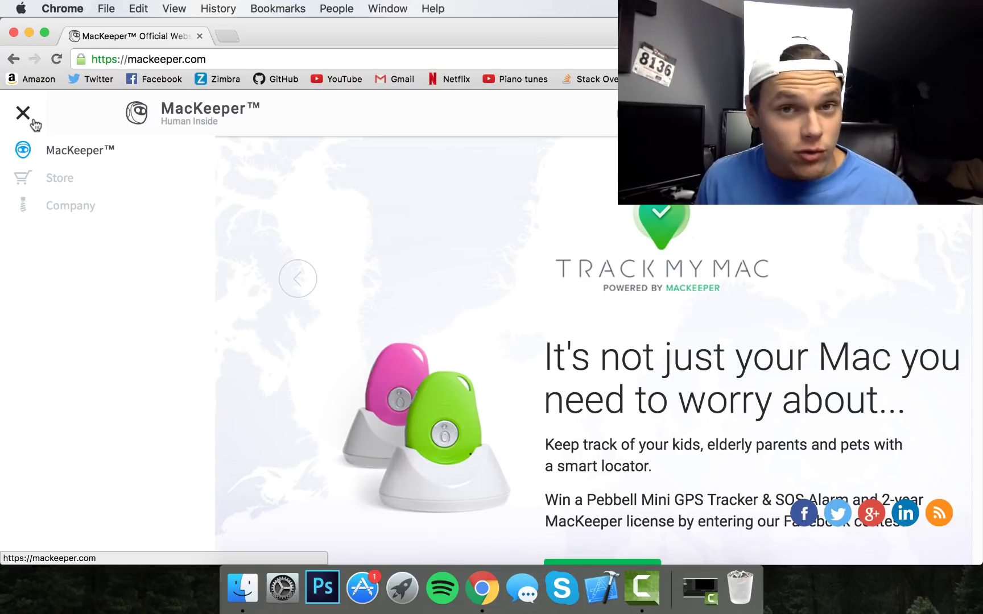
click(33, 122)
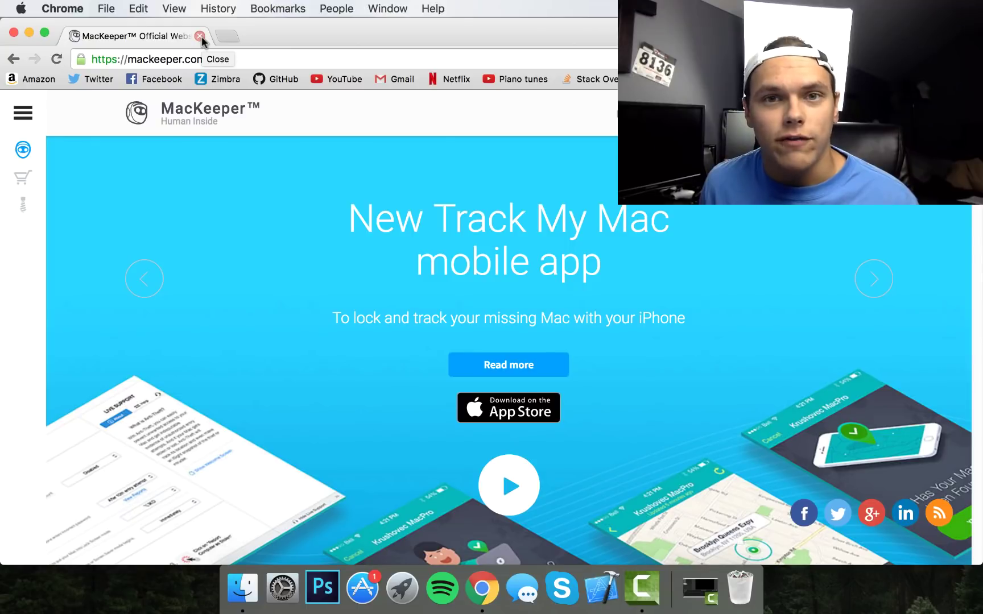
click(200, 36)
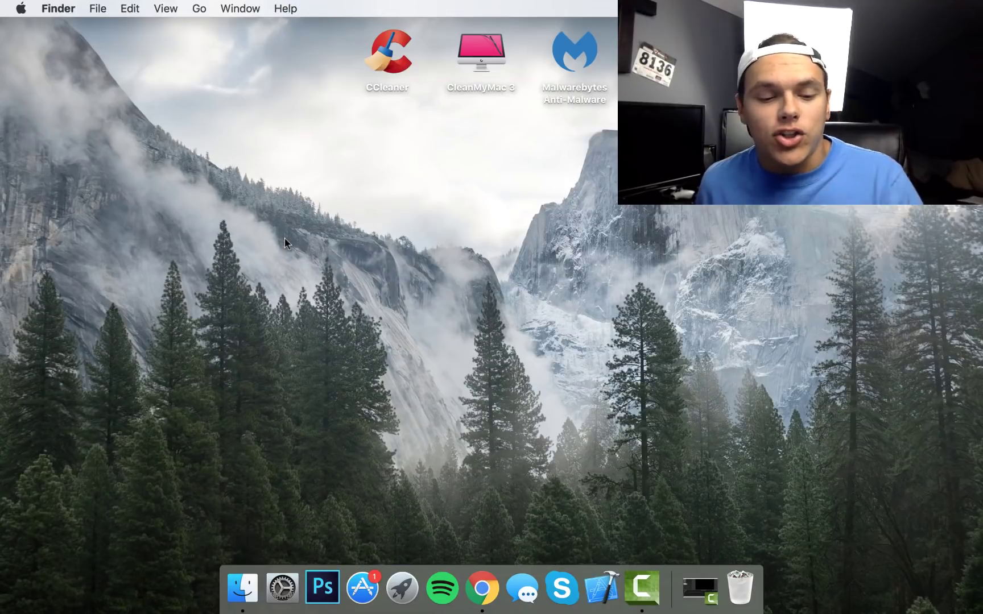
Open Activity Monitor and inspect the CPU usage of the kernel_task and CLRecorder2.10.6 processes.
key(super+space)
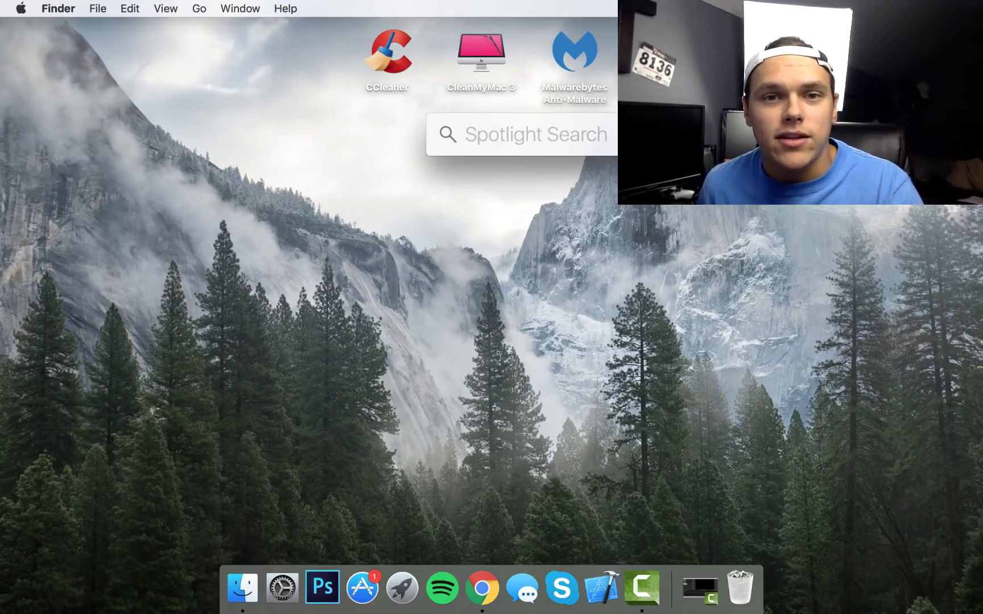
text(ac)
key(Return)
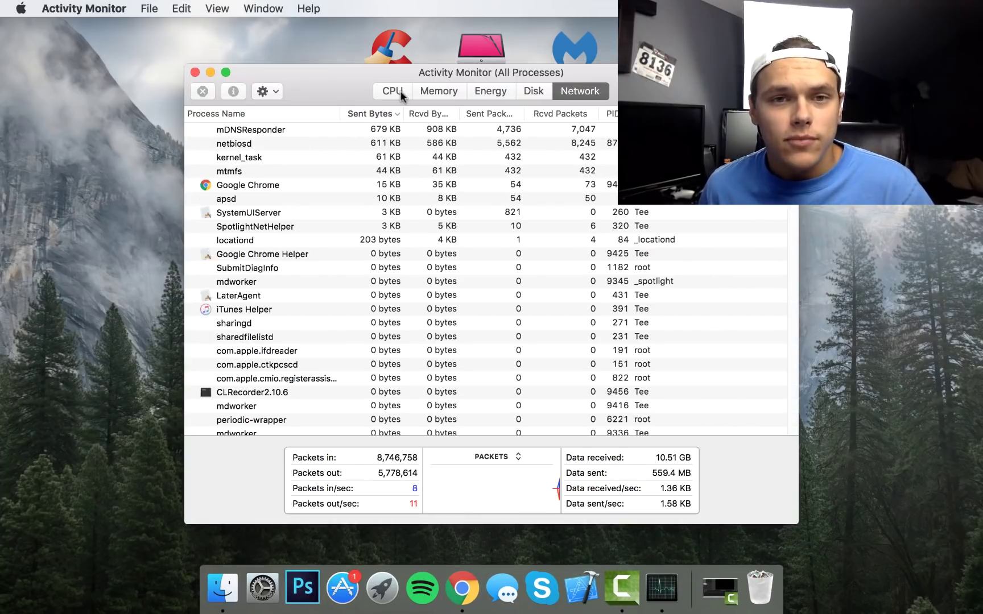
click(393, 91)
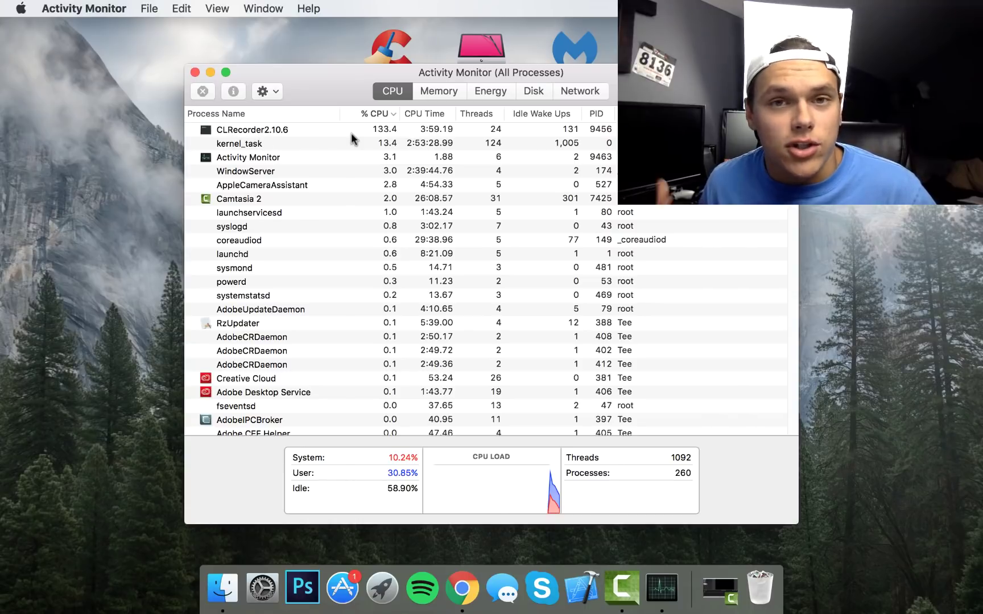
click(292, 144)
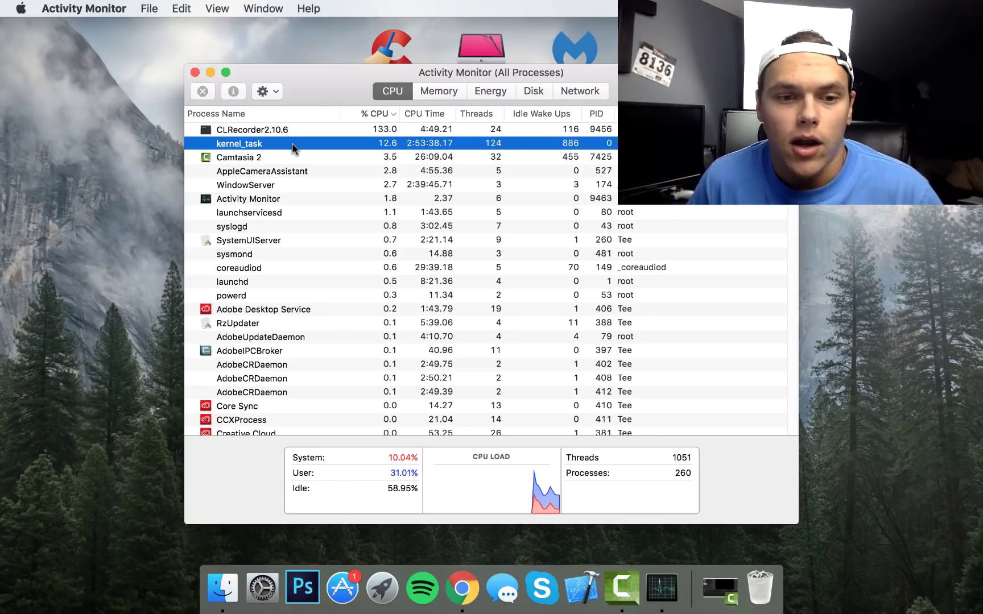
click(253, 131)
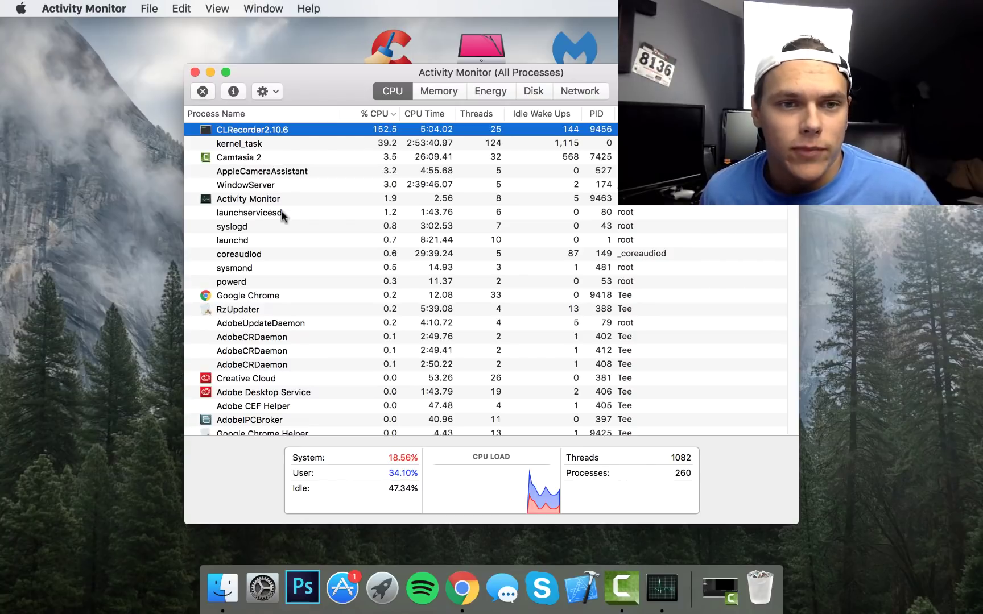
Quit the Google Chrome process and close the Activity Monitor window.
click(273, 295)
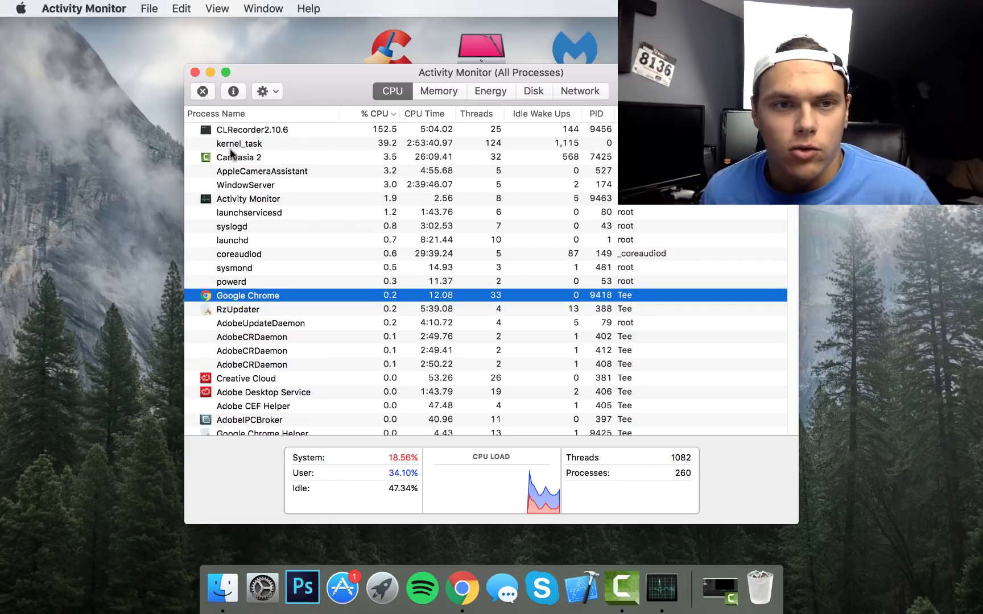
click(202, 91)
click(535, 184)
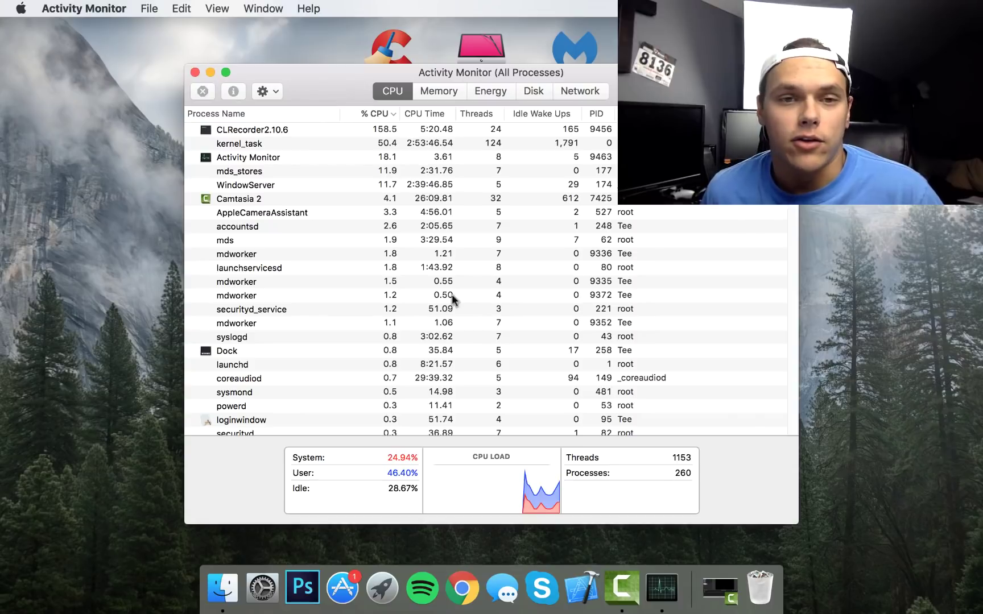
click(196, 73)
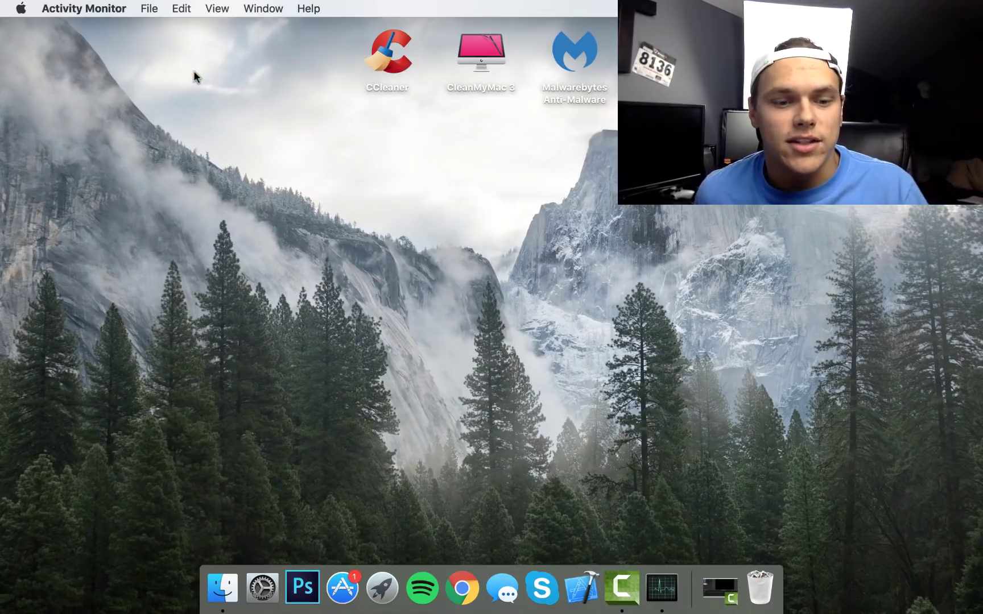
Force Preview to quit through the Force Quit Applications window and close that window.
click(334, 267)
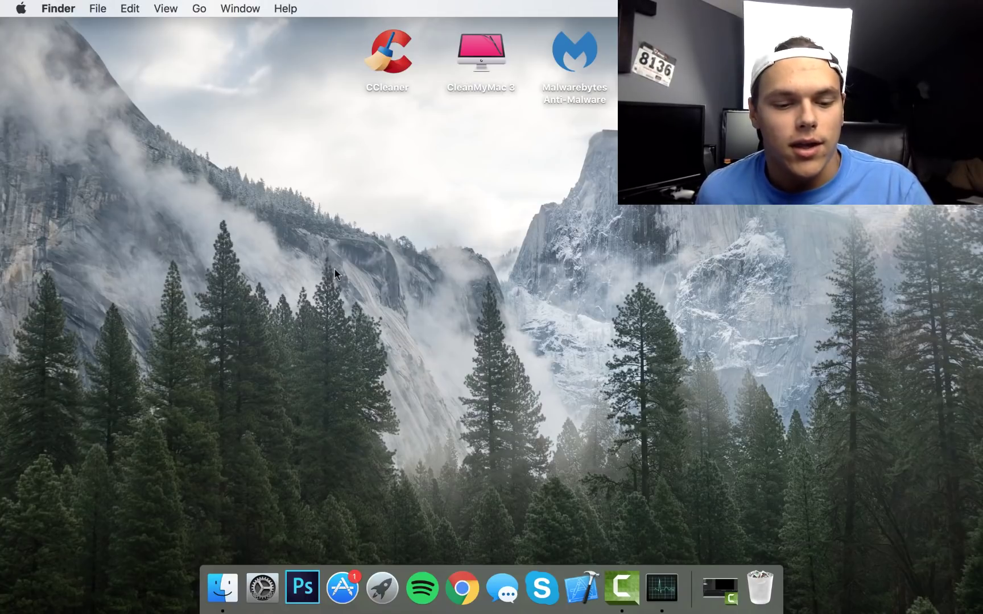
key(super+alt+Escape)
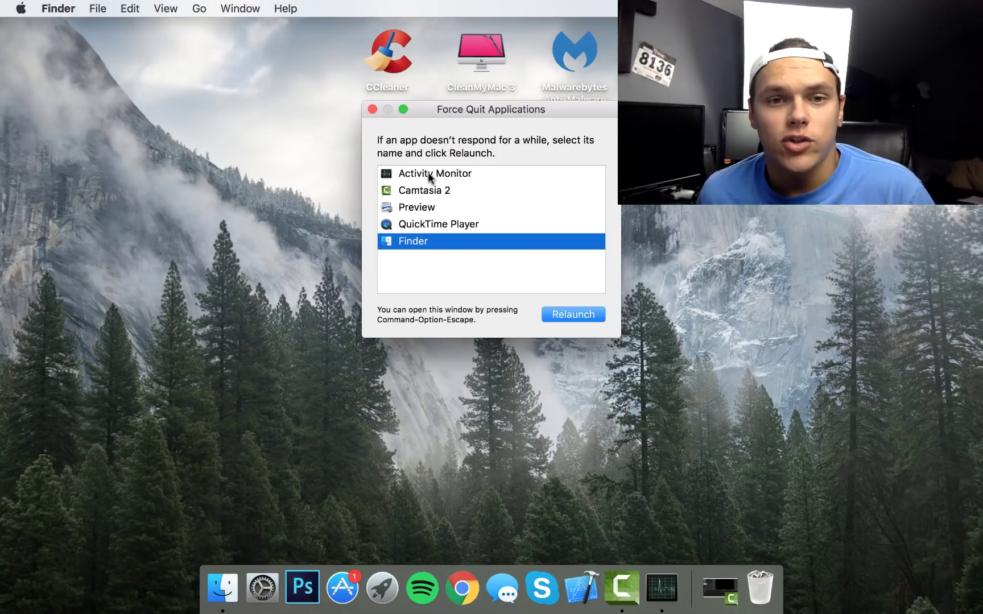
click(433, 210)
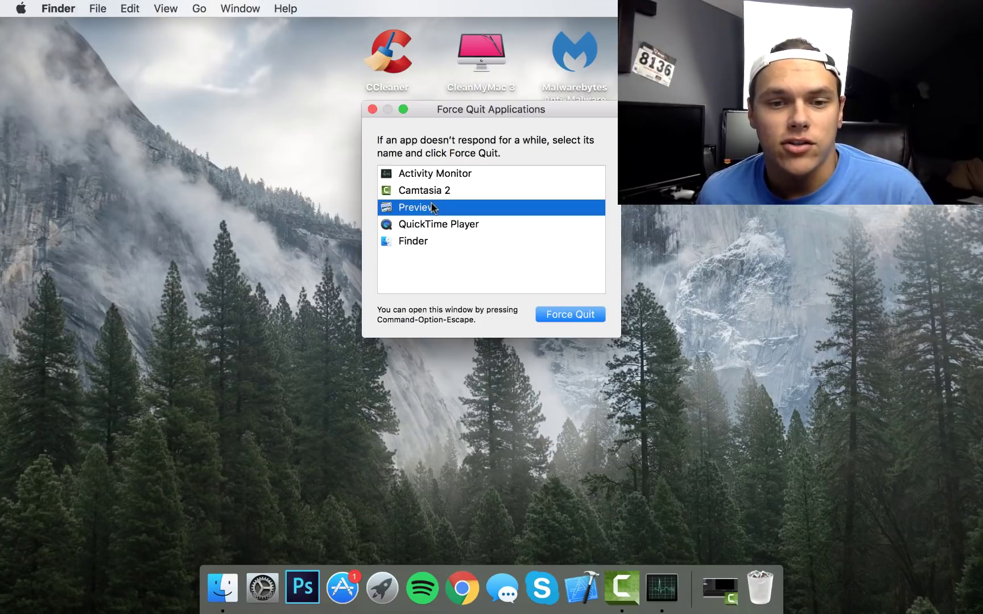
click(569, 315)
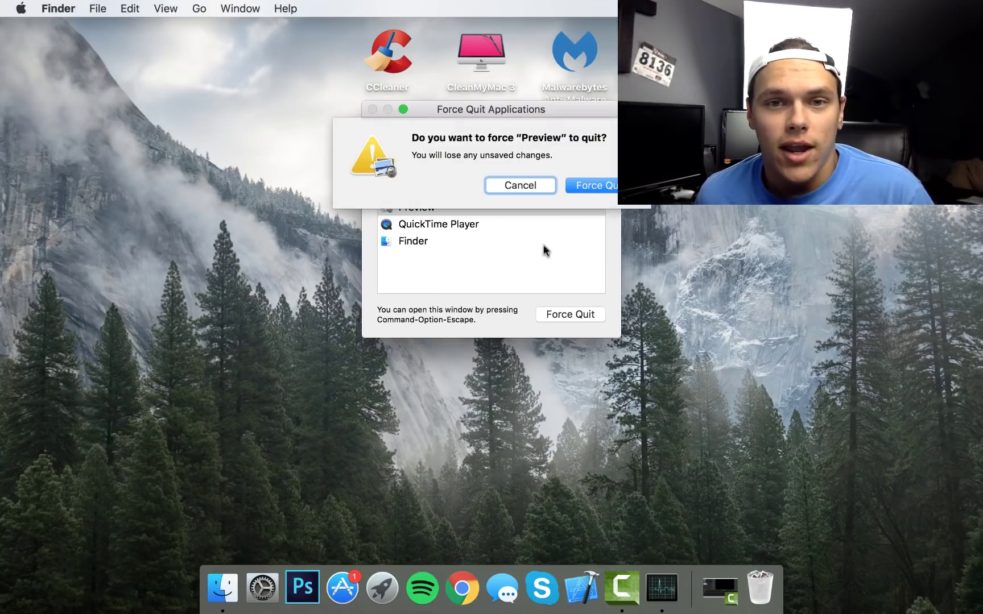
click(586, 185)
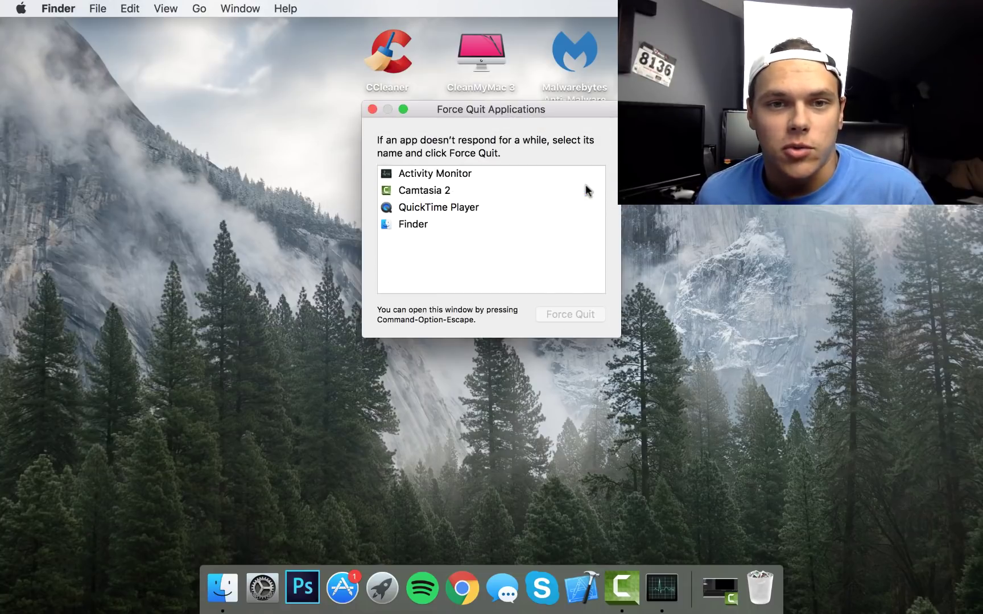
click(373, 109)
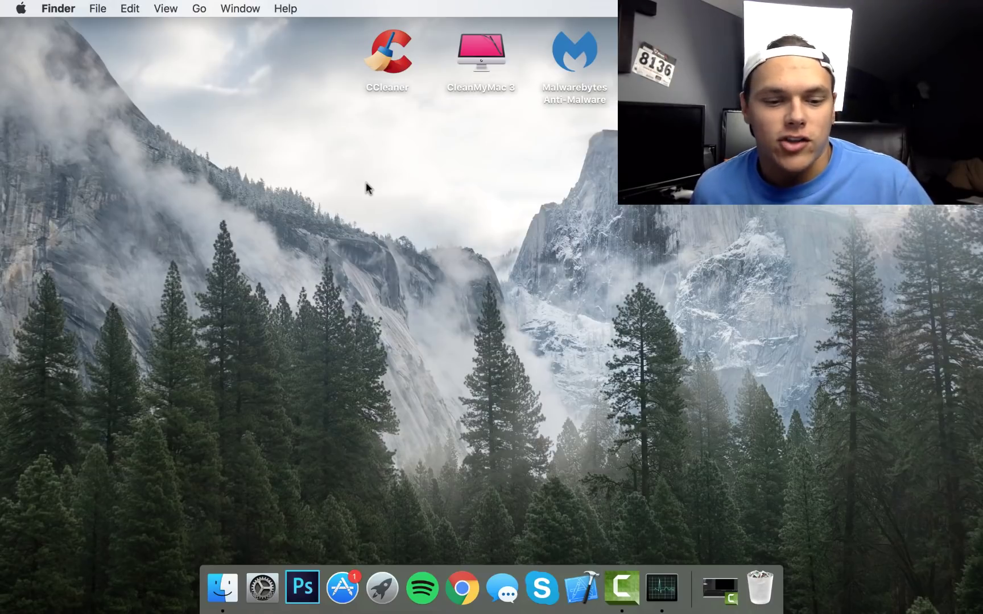
Reopen Activity Monitor and examine the kernel_task process's CPU load and the system's memory usage.
key(super+space)
text(ac)
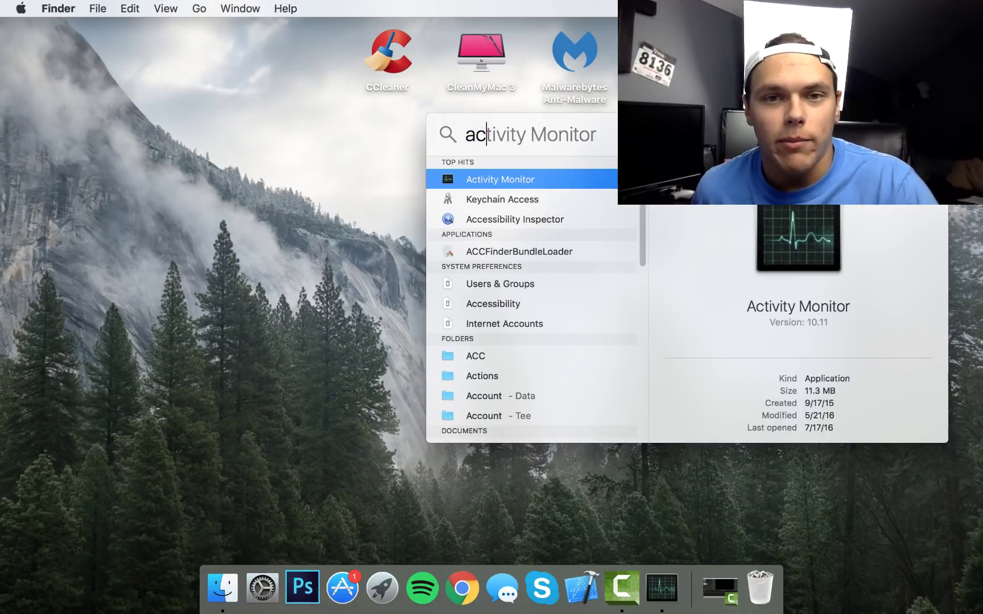
key(Return)
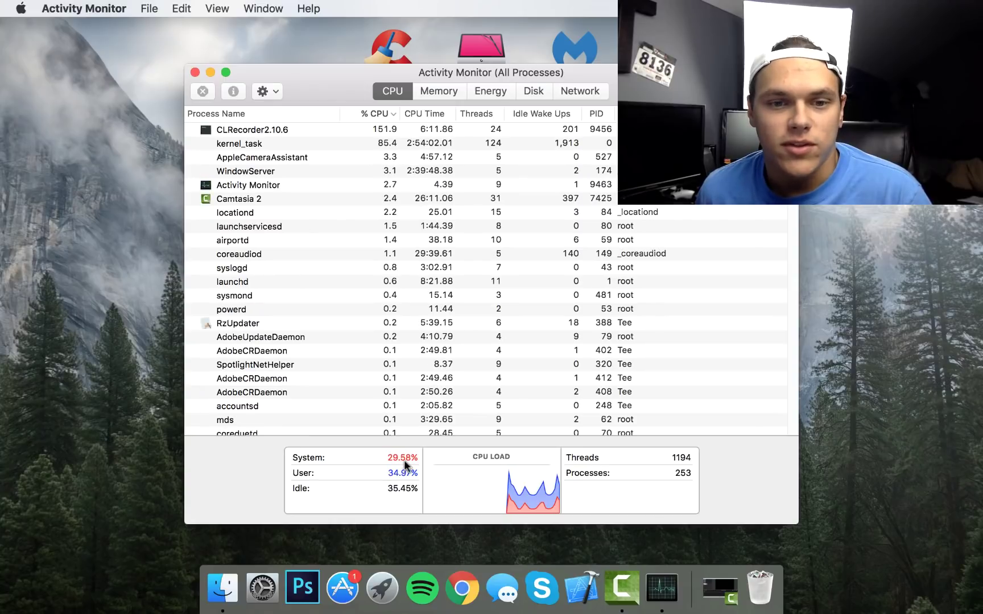
click(323, 147)
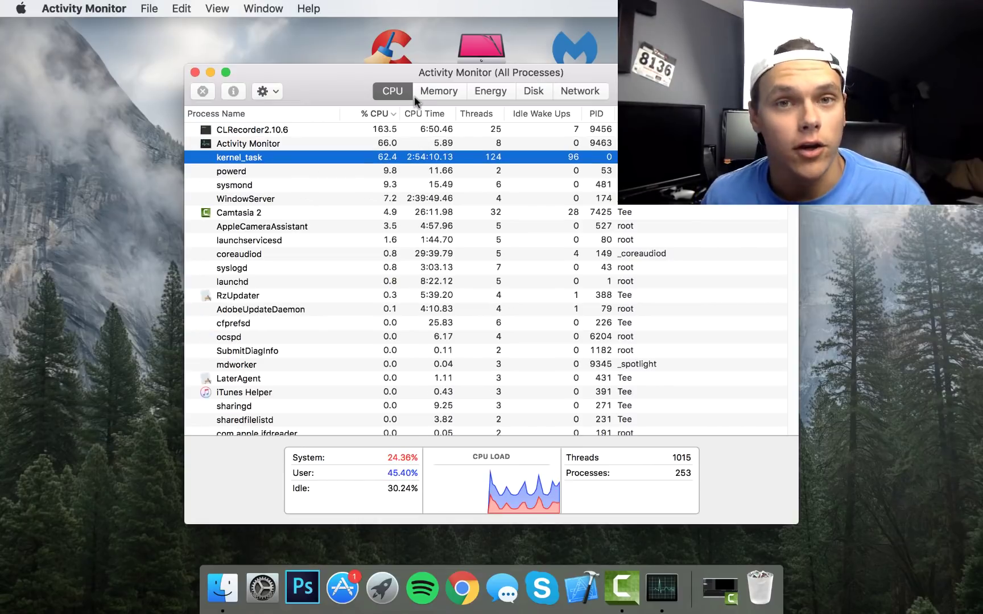
click(440, 93)
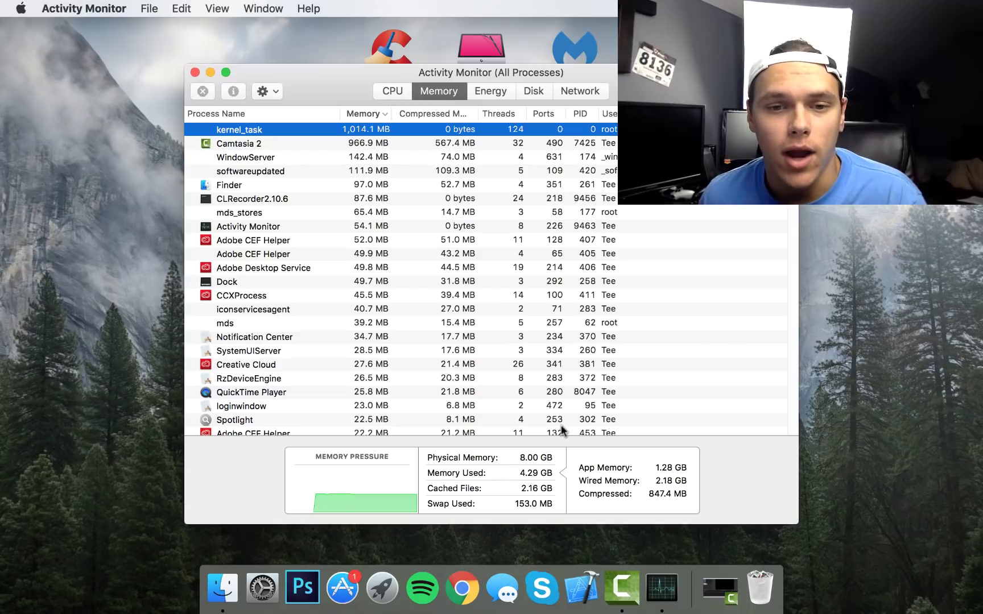
mouse_move(527, 464)
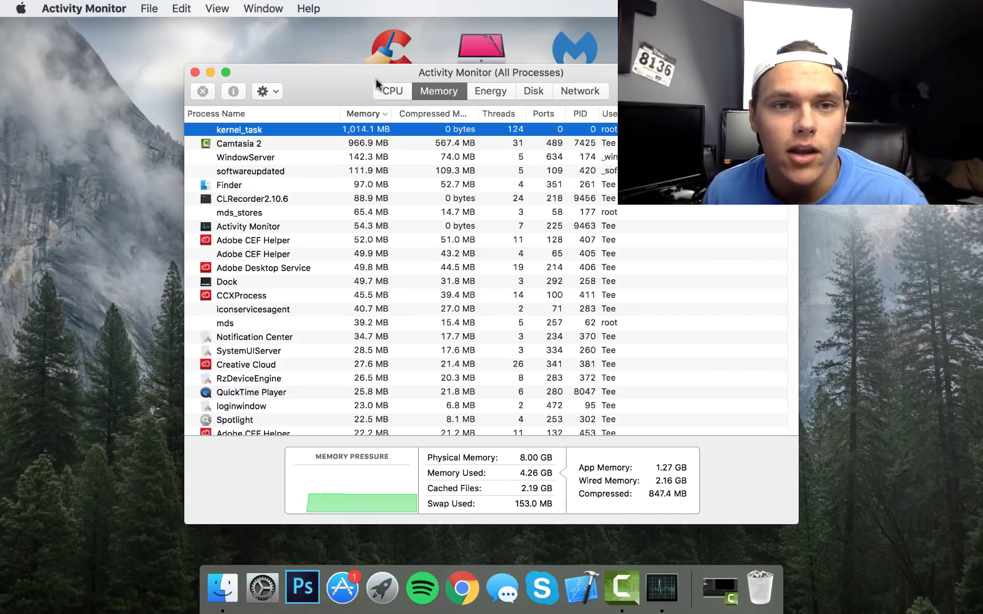
Compare the CPU and memory usage of CLRecorder2.10.6 and close the Activity Monitor window.
click(392, 91)
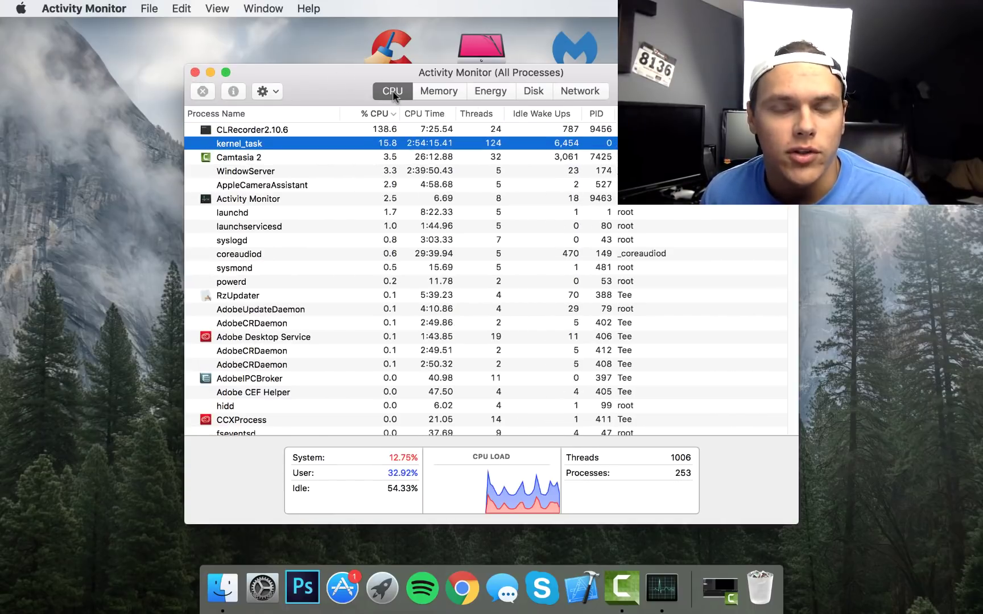
click(304, 130)
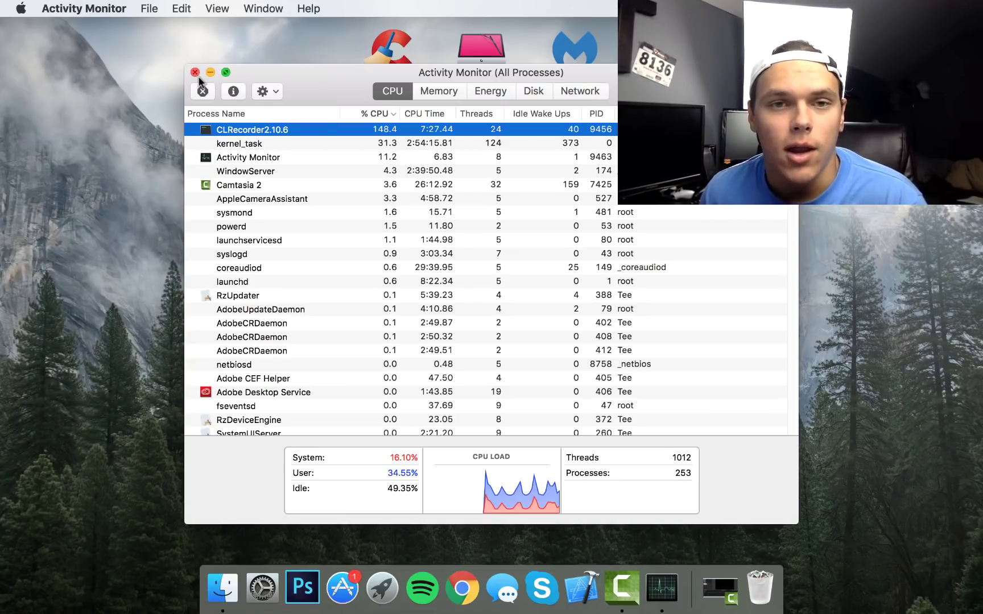
click(434, 97)
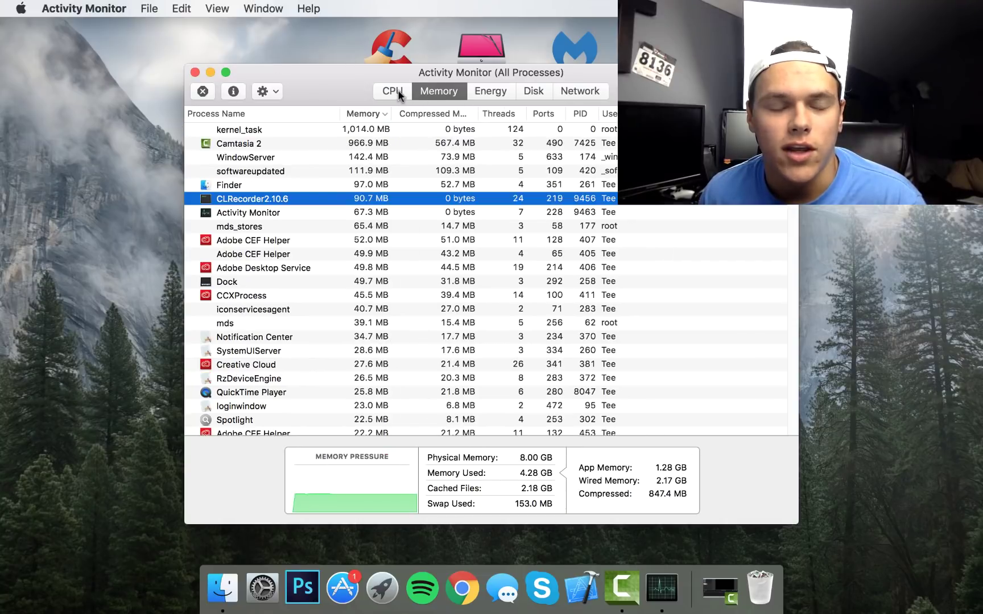
click(398, 92)
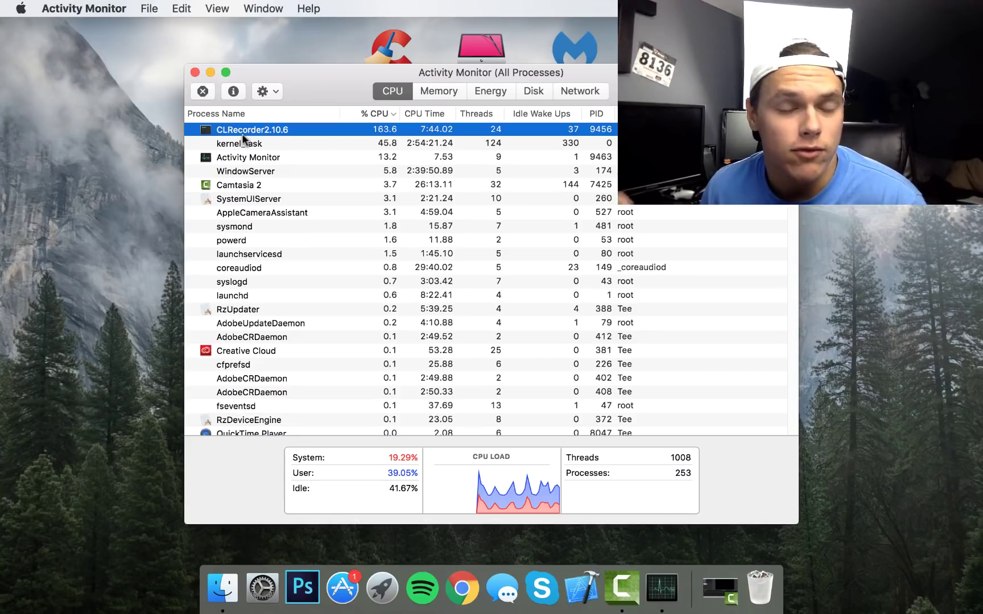
click(195, 73)
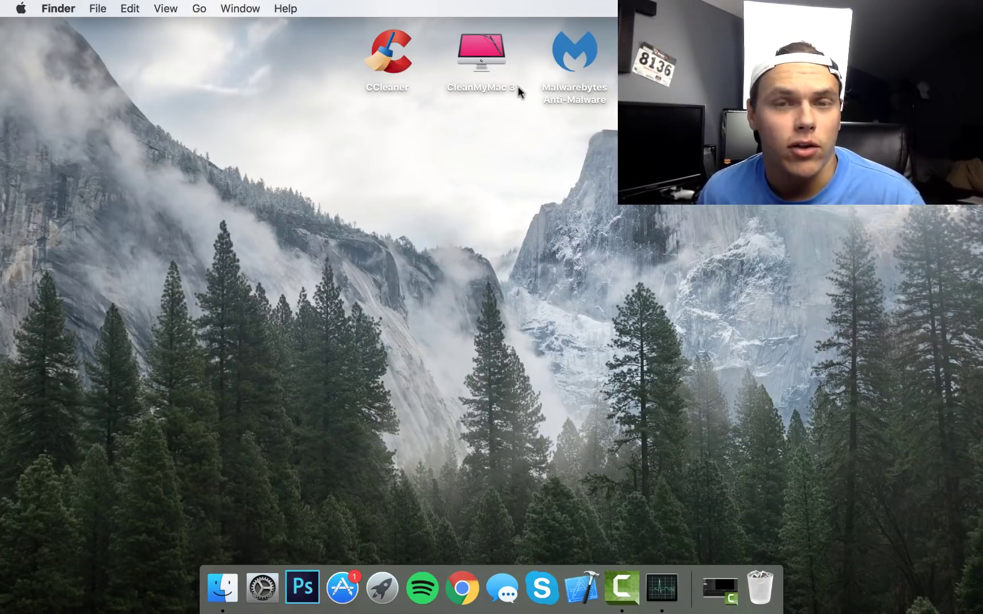
right_click(538, 160)
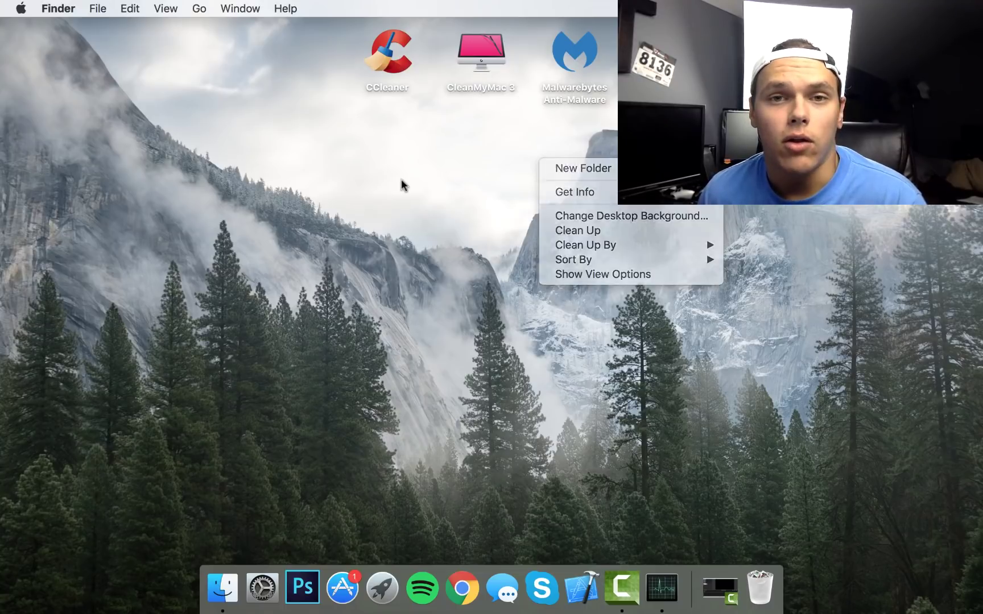
click(401, 183)
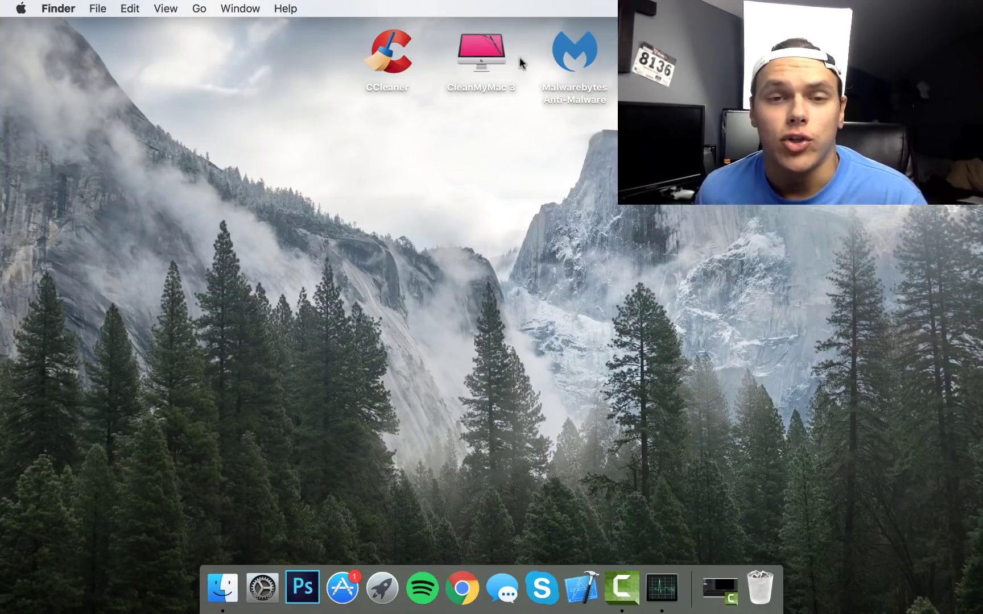
Switch to CCleaner by launching it from the desktop, and reposition its window slightly.
double_click(393, 60)
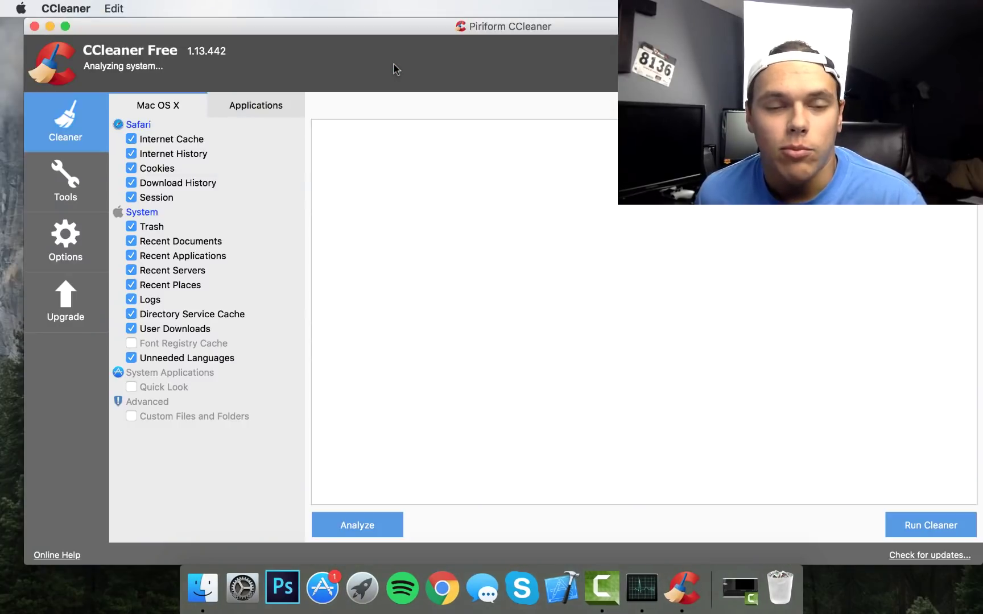
drag(421, 29, 412, 25)
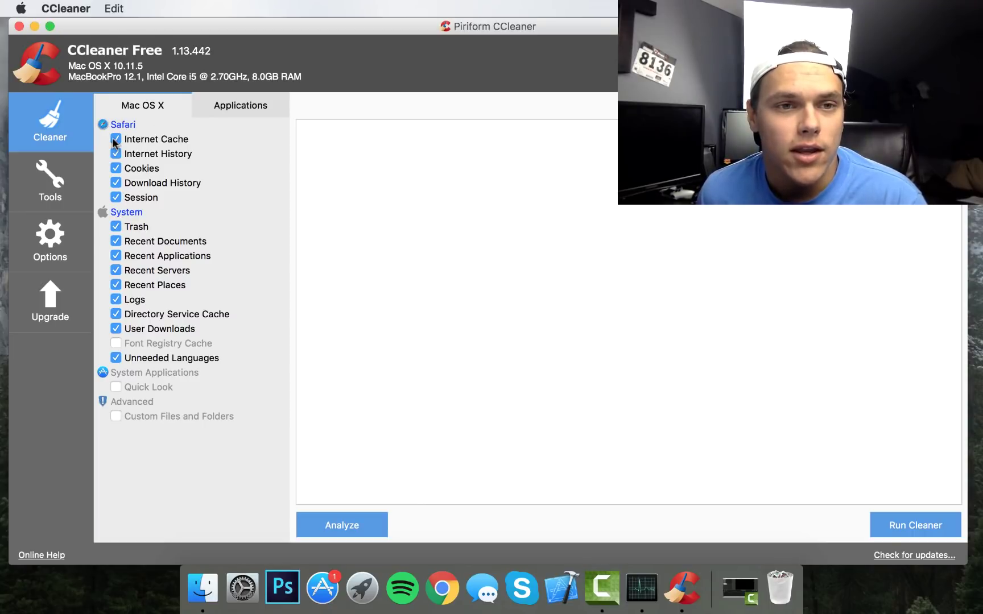
click(116, 169)
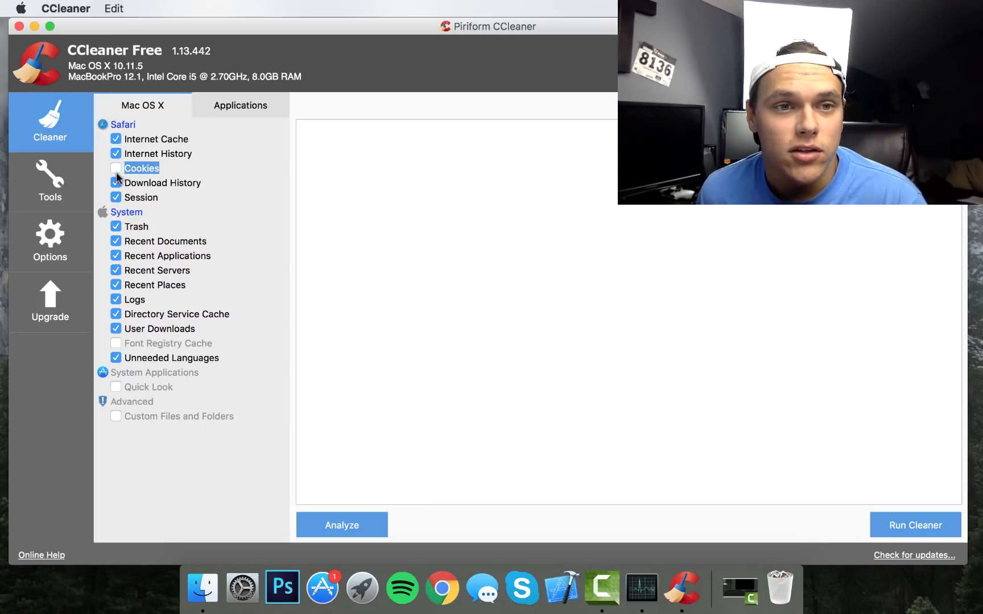
click(116, 170)
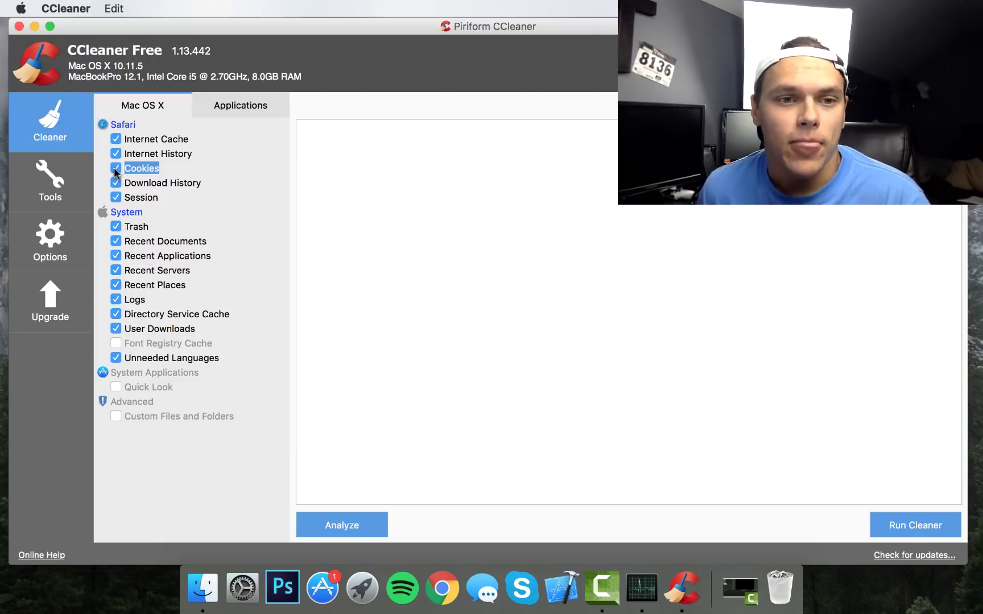
click(117, 388)
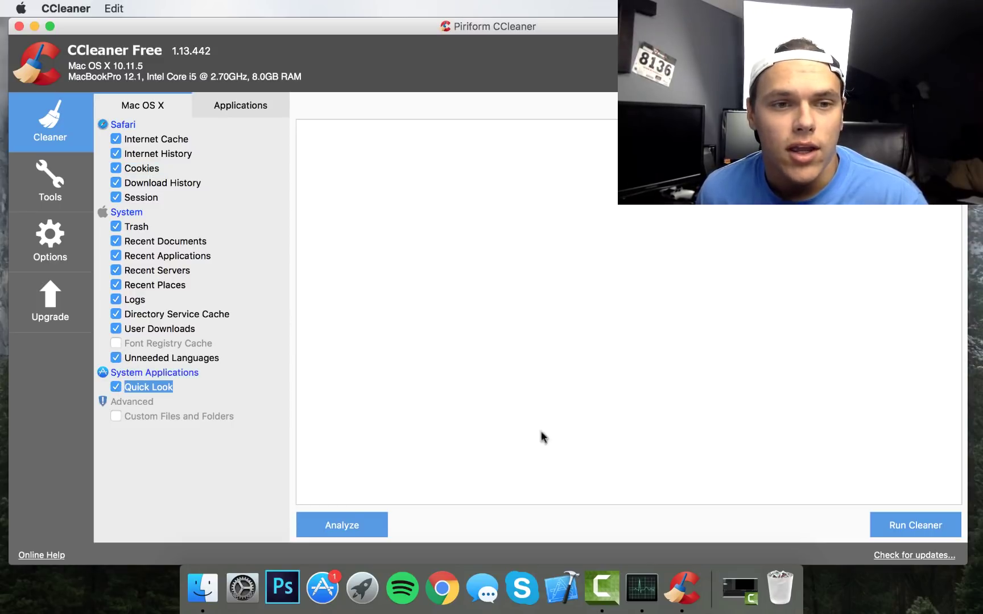
click(120, 386)
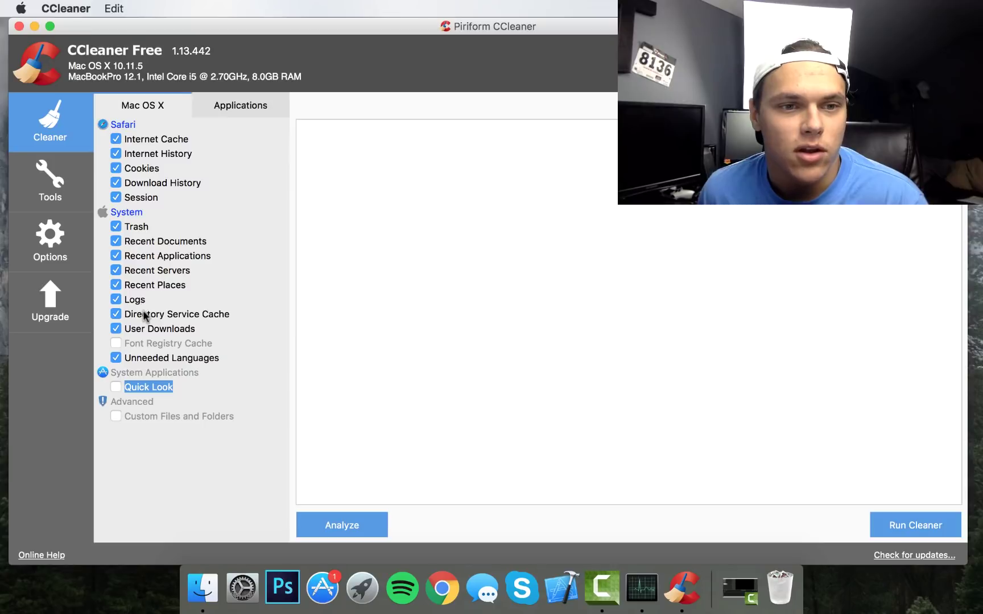
Exclude User Downloads from the Mac OS X cleaning items, include it again by accepting its deletion warning, and run the cleaner.
click(116, 329)
click(126, 343)
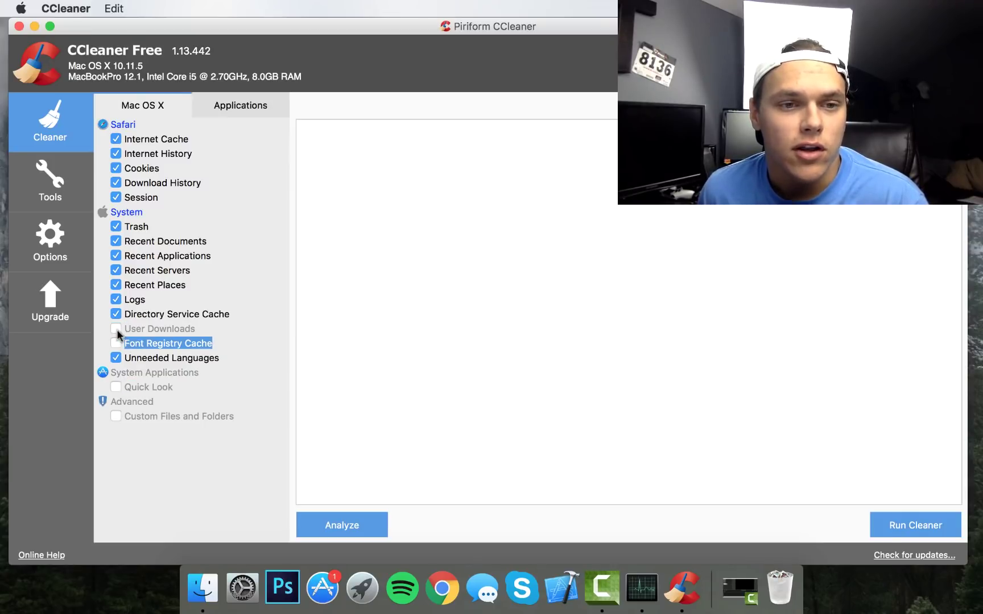
click(117, 330)
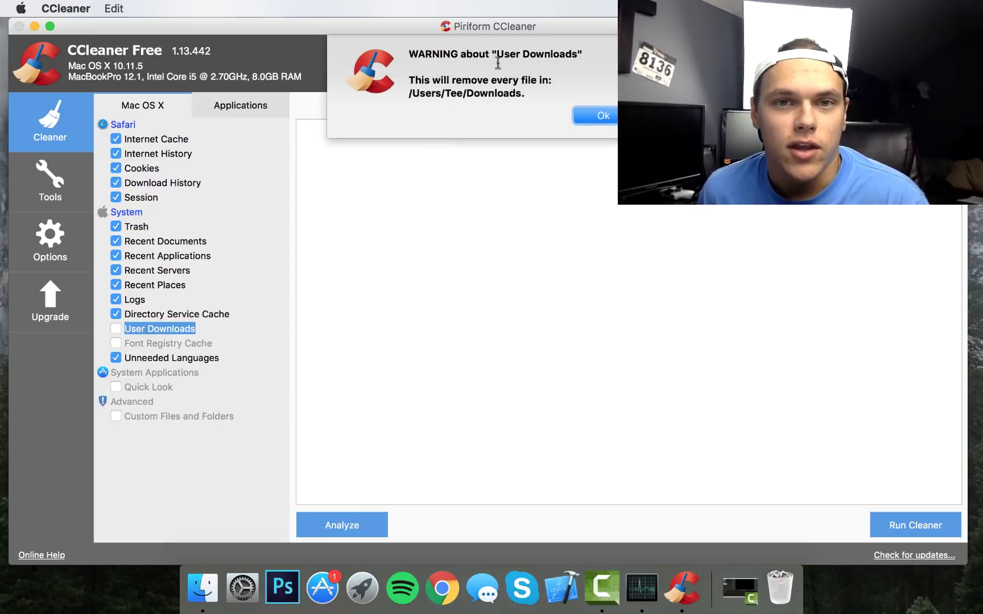
drag(427, 87, 547, 72)
click(432, 101)
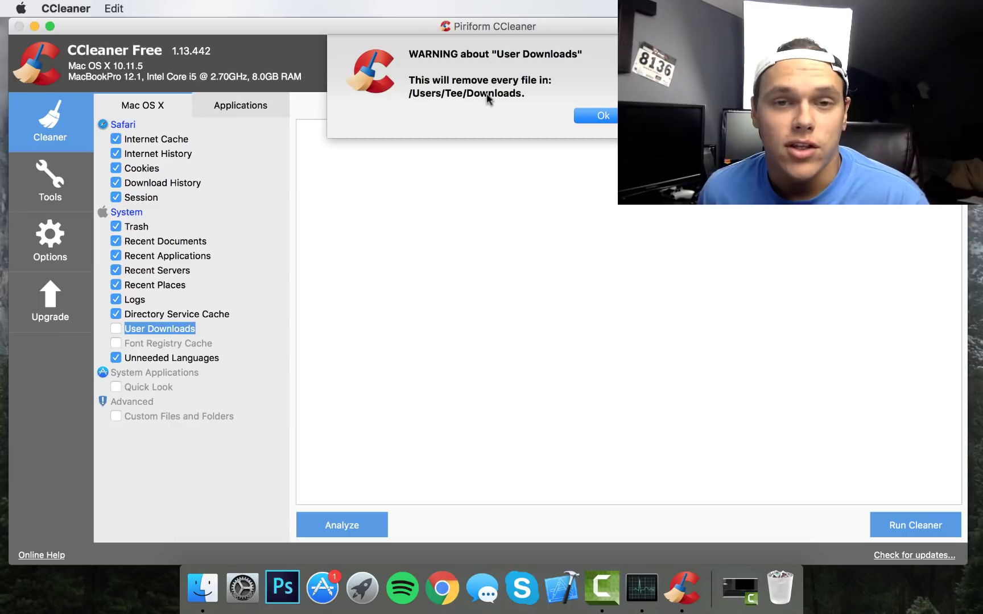
click(592, 116)
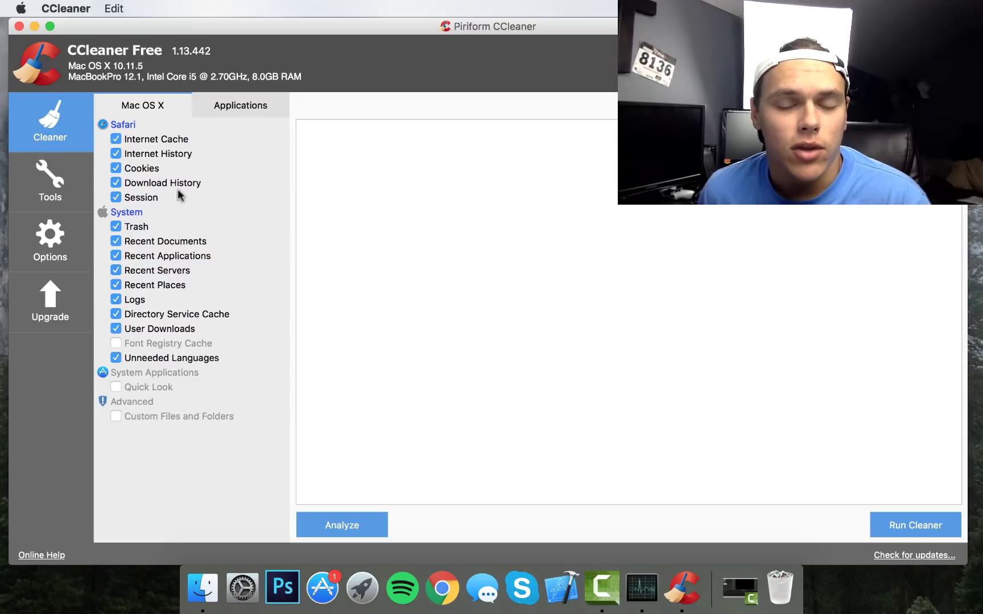
click(885, 524)
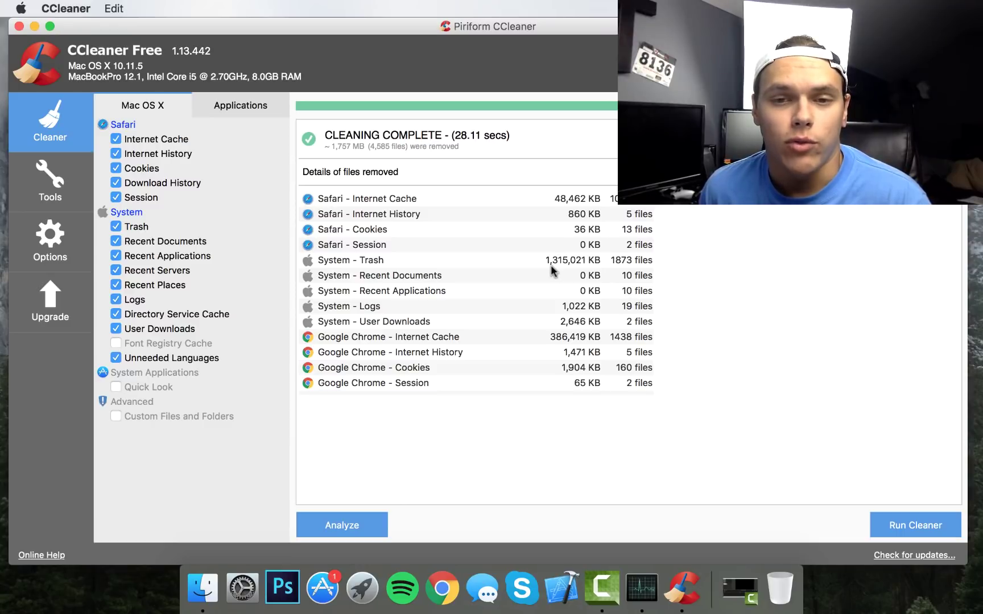
Include Adobe Photoshop CC 2015 in the application cleaning, exclude it again, and compare the Mac OS X and application items.
click(245, 106)
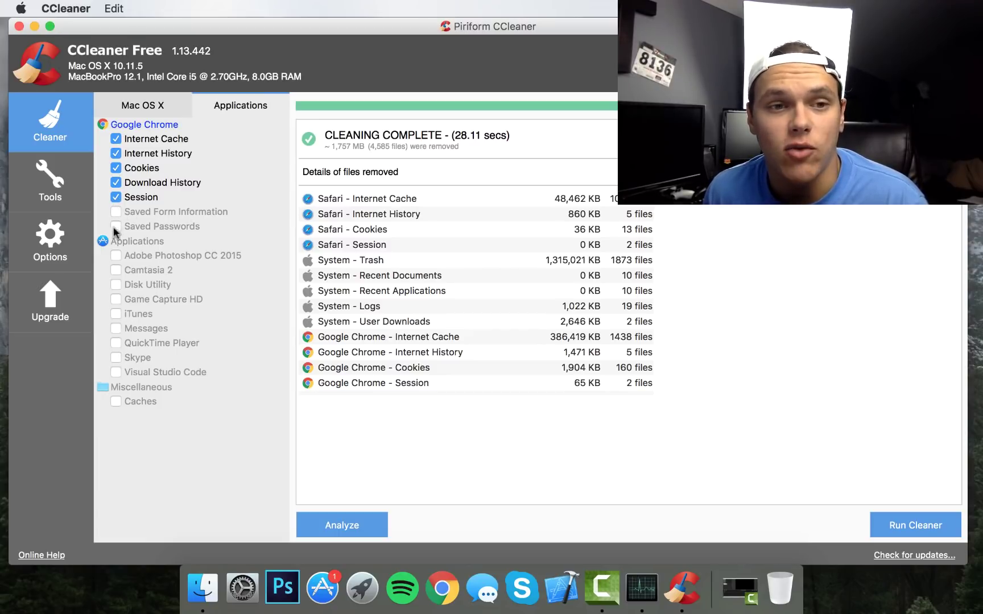
click(115, 256)
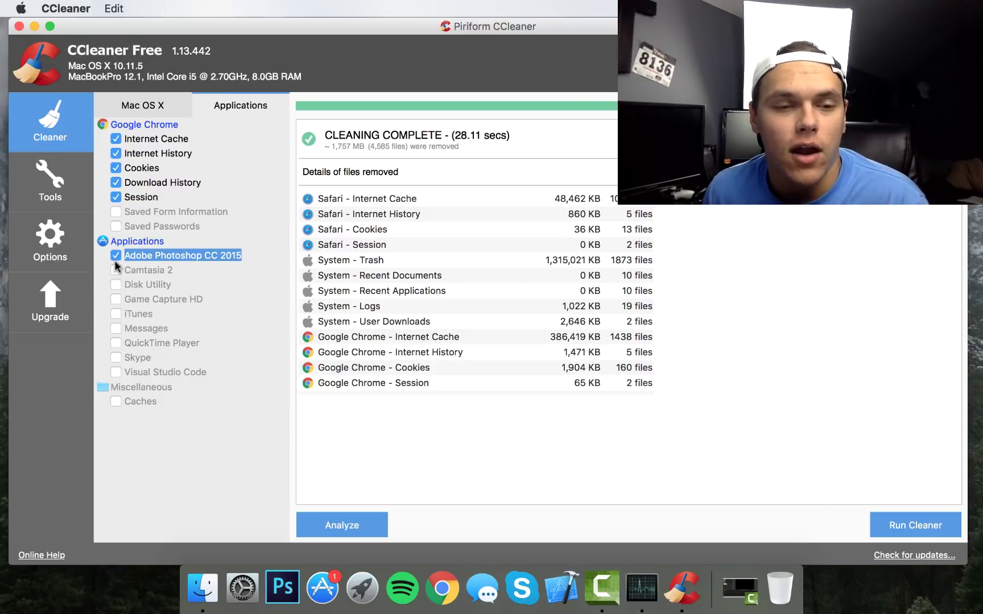
click(116, 256)
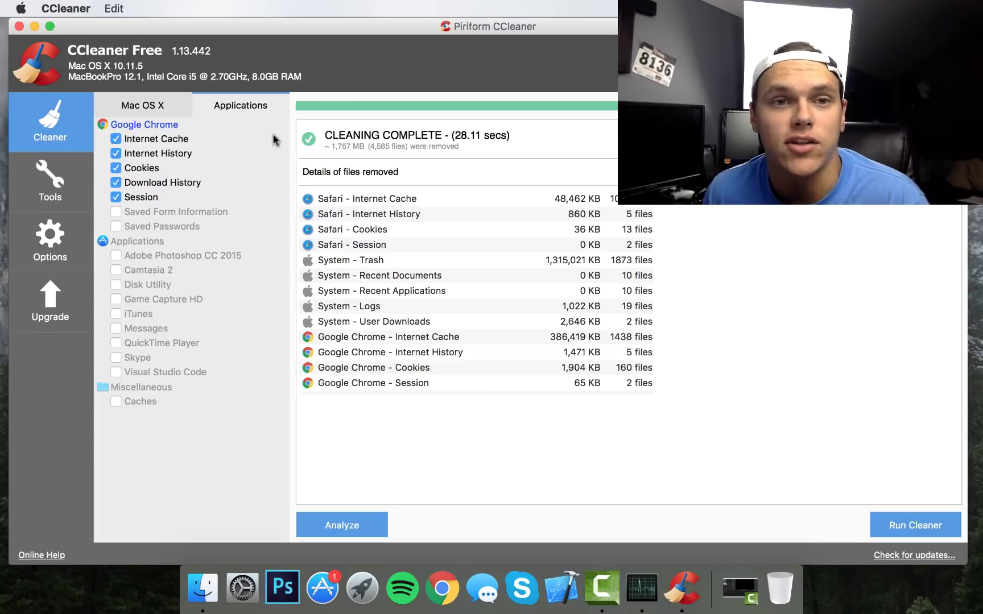
click(908, 525)
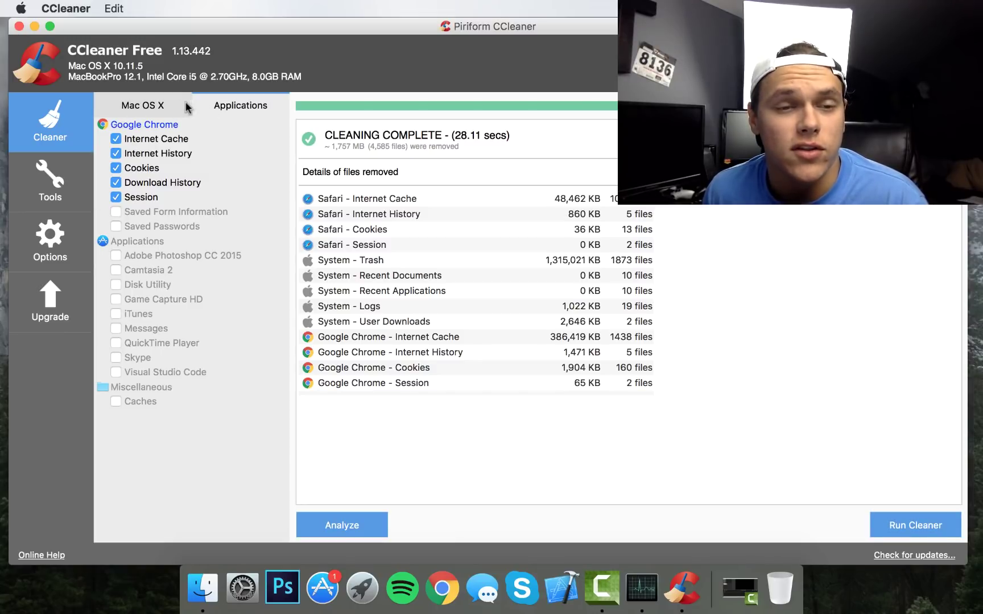
click(158, 110)
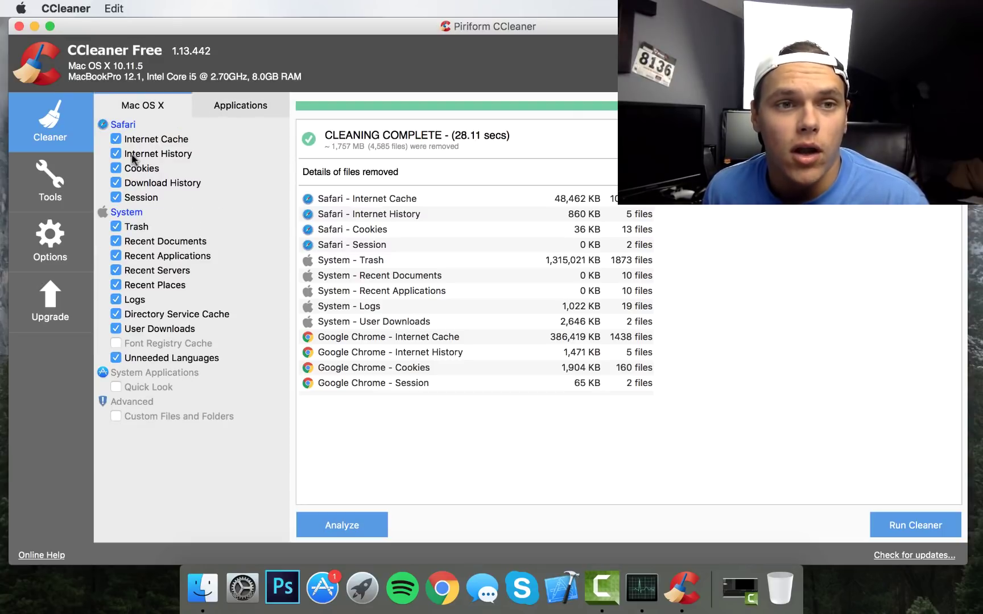
click(212, 104)
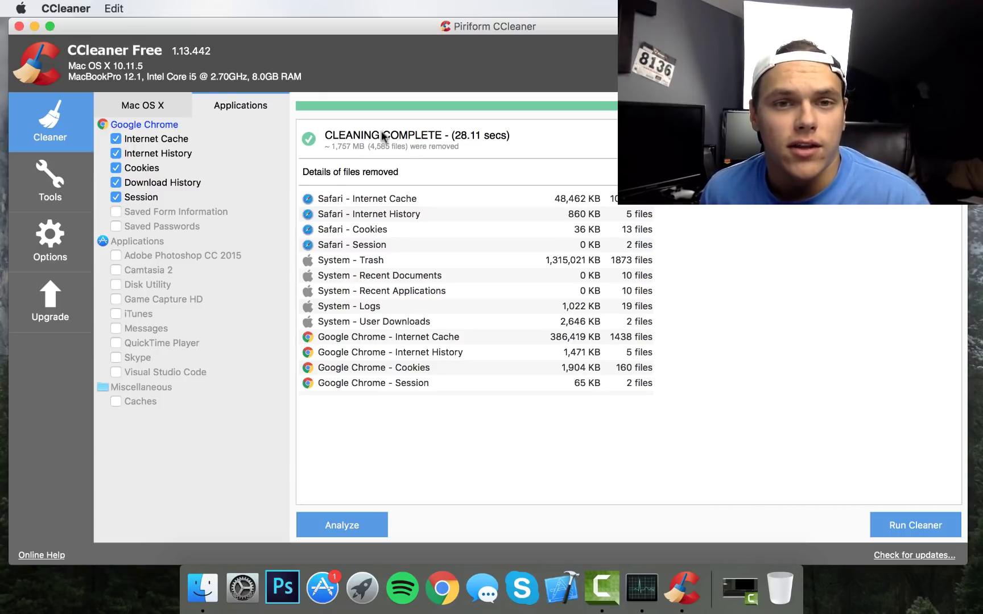
Look through the Uninstall, Startup and Erase Free Space tools and select Adobe Photoshop CC 2015 among the removable applications.
click(67, 188)
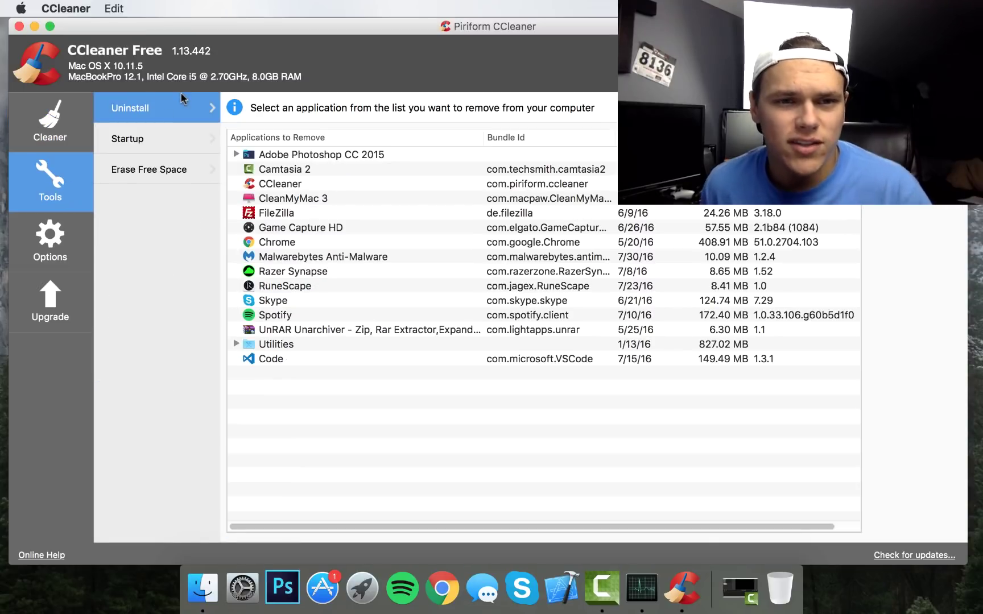
click(175, 128)
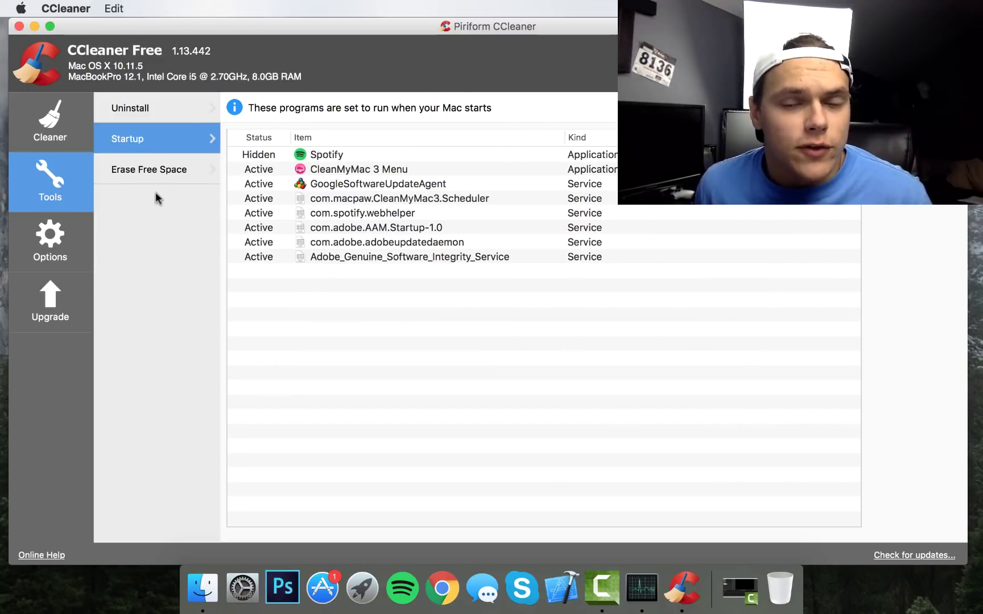
click(190, 171)
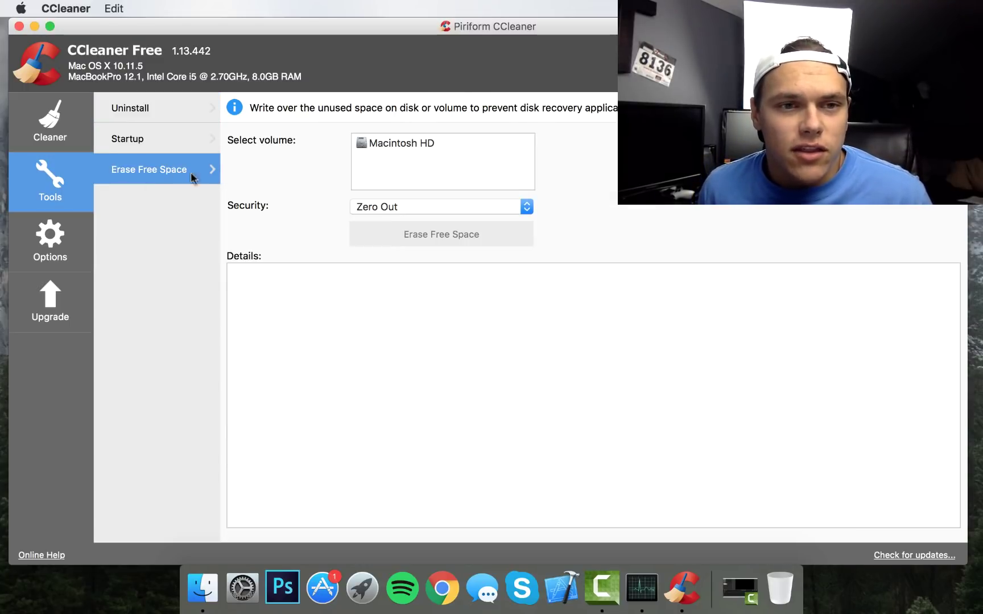
click(158, 115)
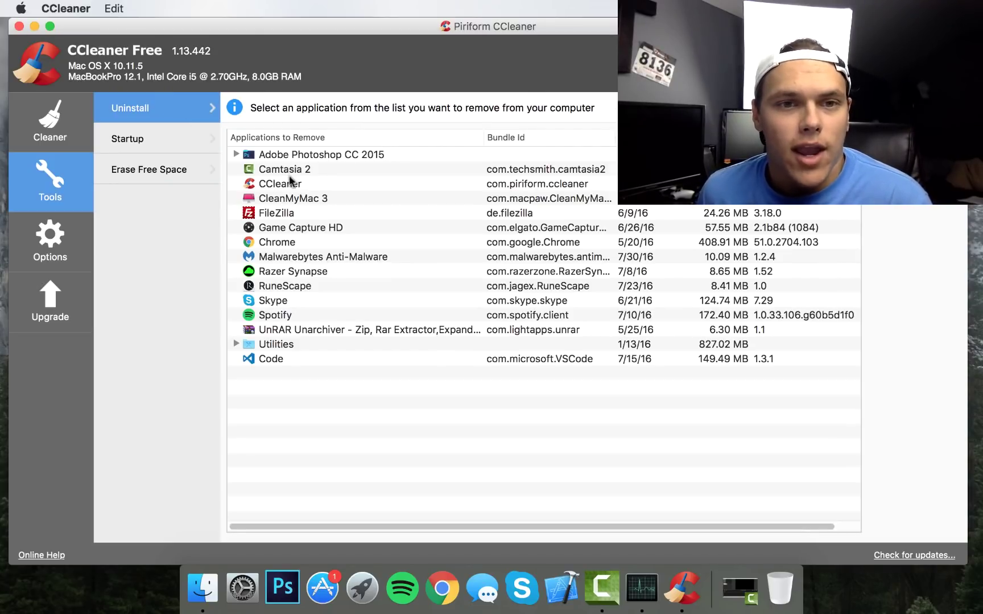
click(313, 158)
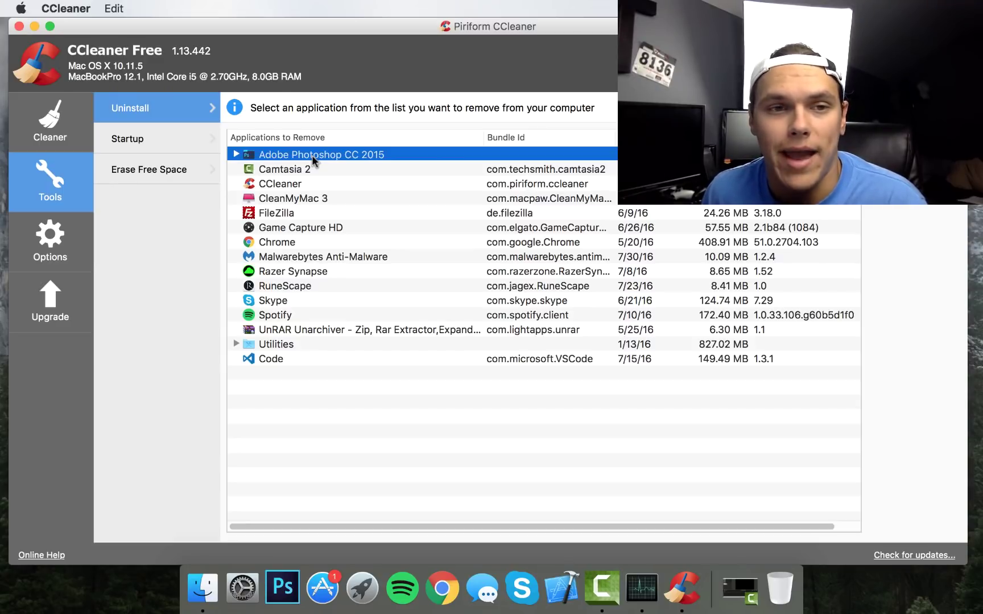
Remove CleanMyMac 3 Menu from the programs that run at startup and select the Spotify entry.
click(159, 145)
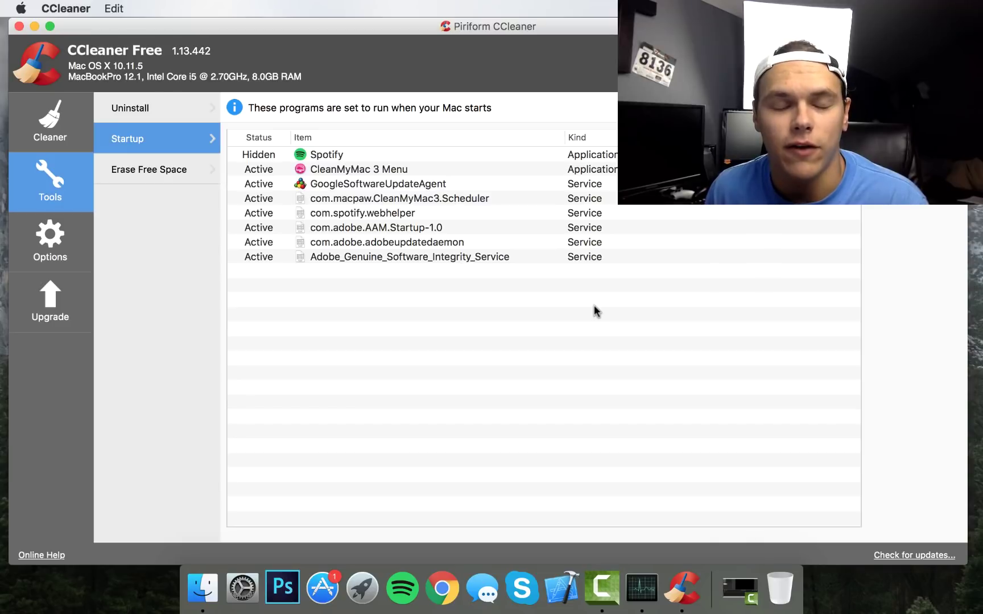
click(332, 160)
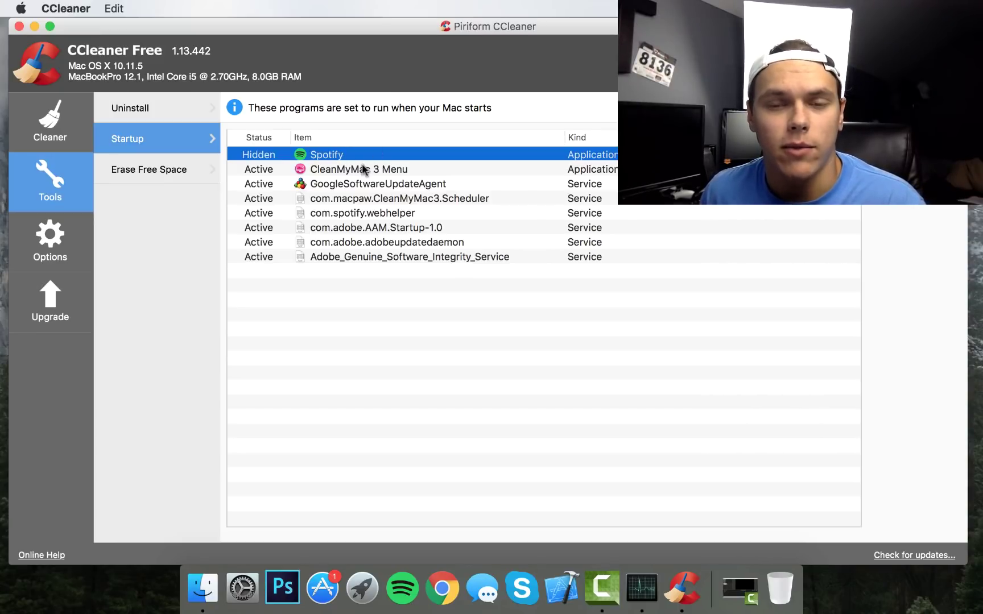
click(361, 169)
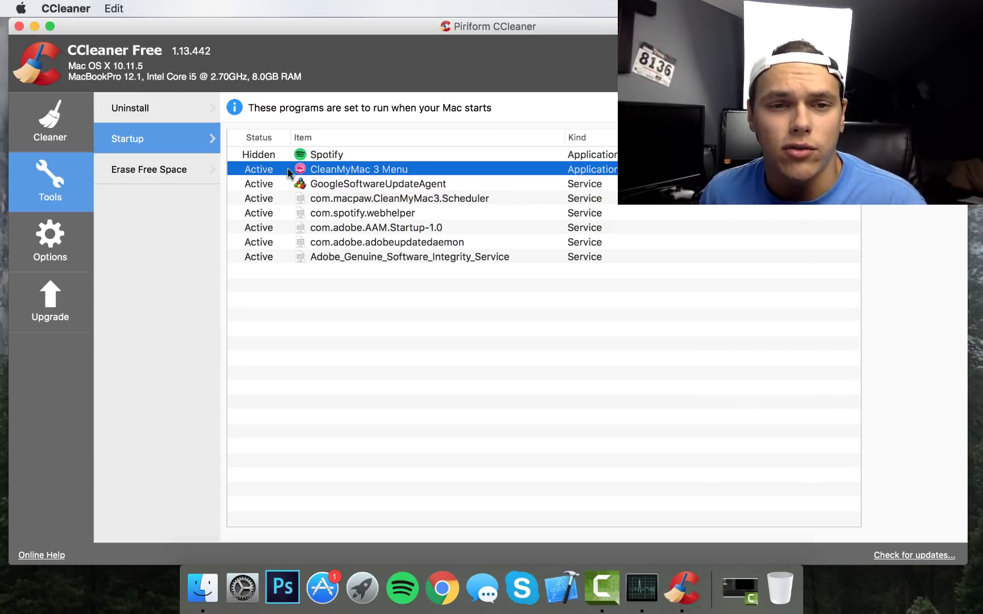
key(Delete)
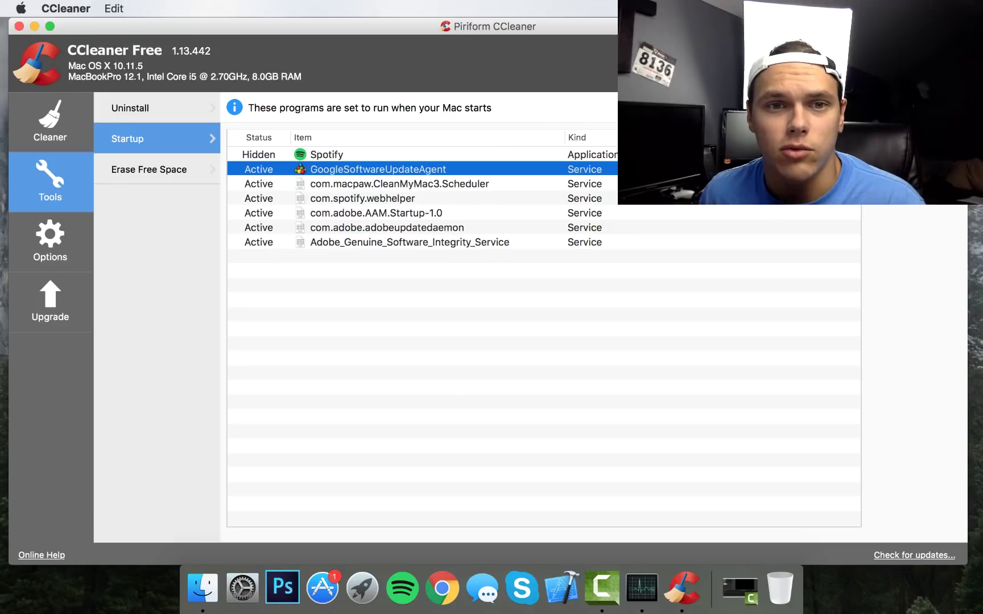
click(346, 154)
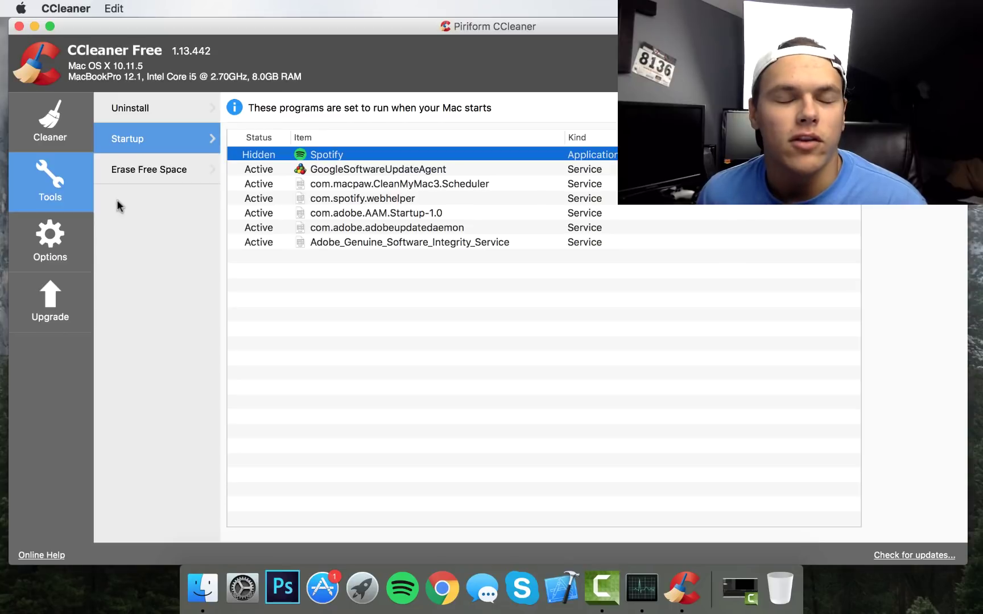
View CCleaner's basic settings, and return to the Mac OS X cleaning items.
click(162, 183)
click(157, 149)
click(48, 249)
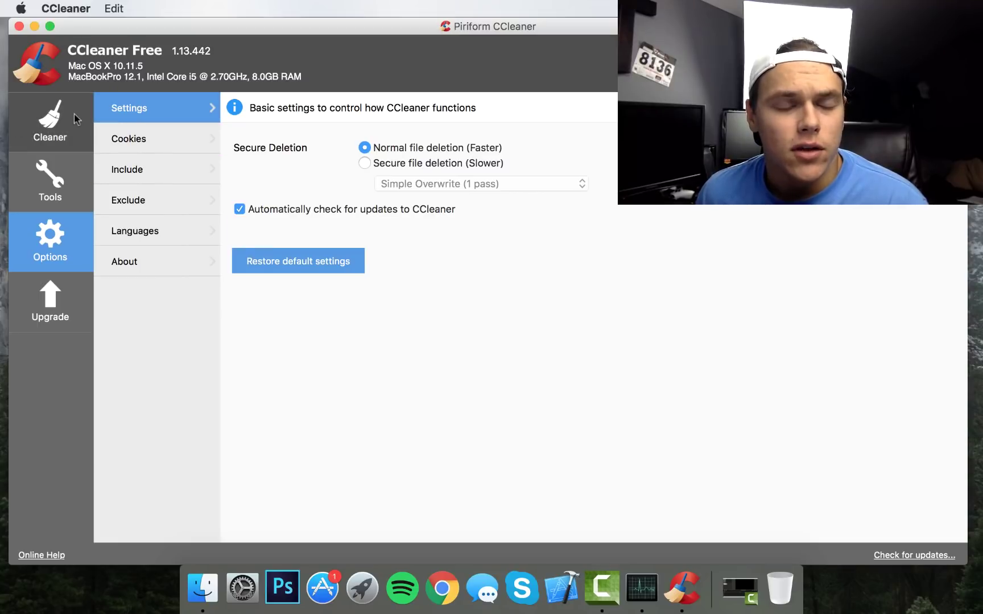
click(72, 132)
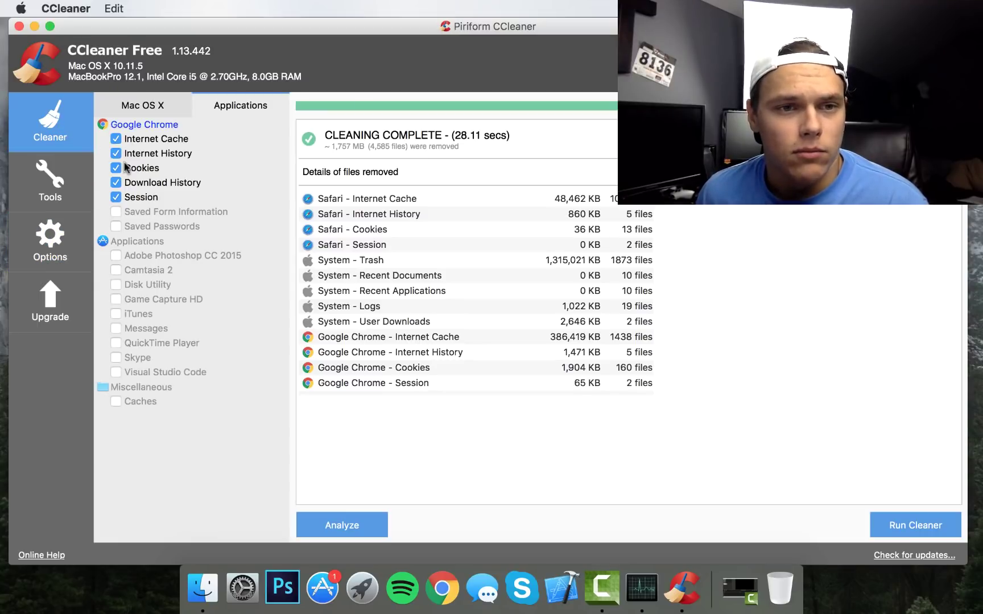
click(149, 105)
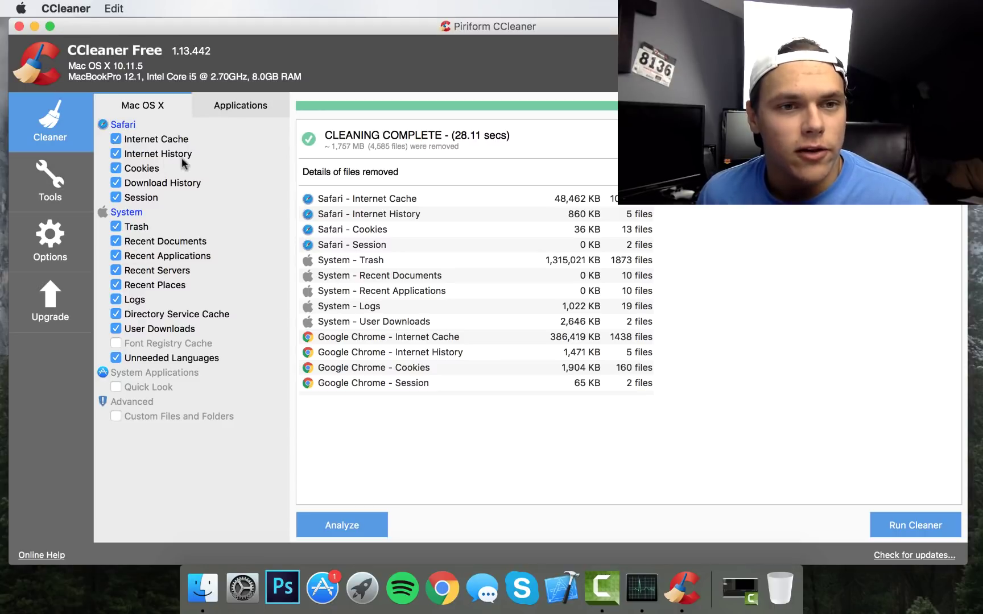
Look through the Cookies, Include, Exclude, Languages and About options and the CCleaner Professional upgrade offer.
click(50, 238)
click(158, 139)
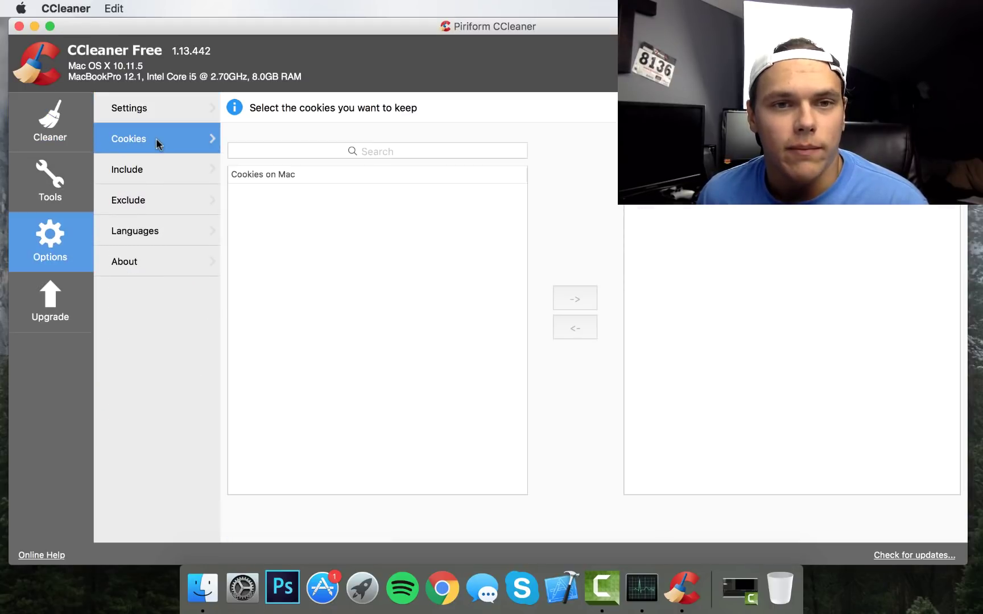
click(124, 172)
click(145, 200)
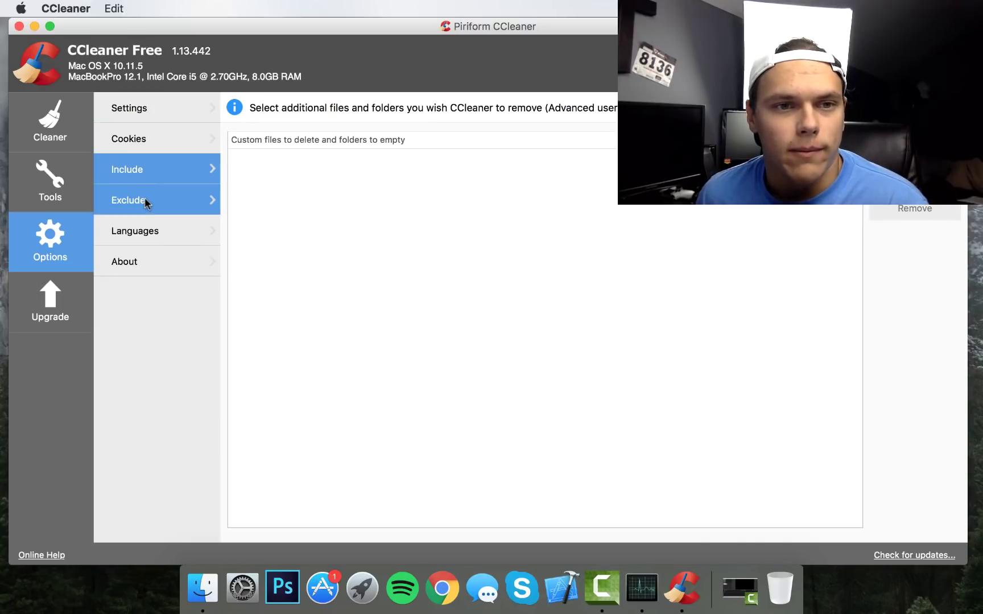
click(144, 248)
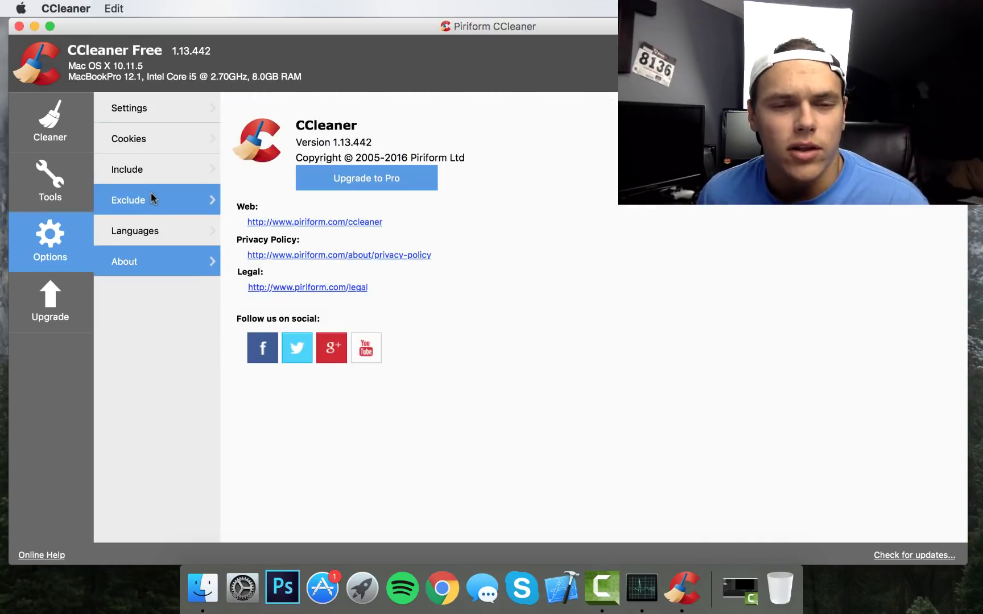
click(145, 219)
click(152, 261)
click(49, 304)
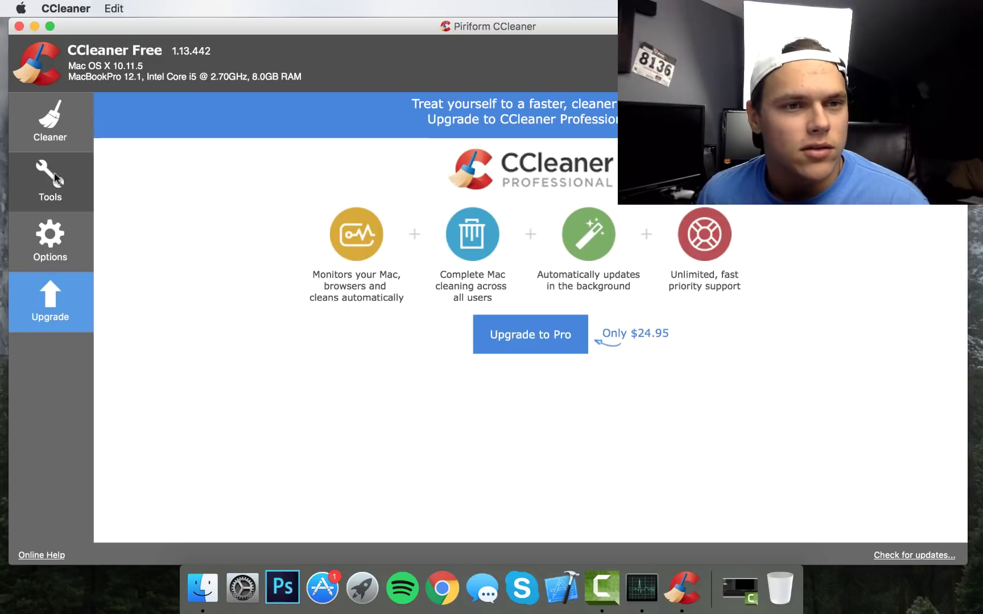
Revisit the cleaning results and the startup programs, and close the CCleaner window.
click(59, 135)
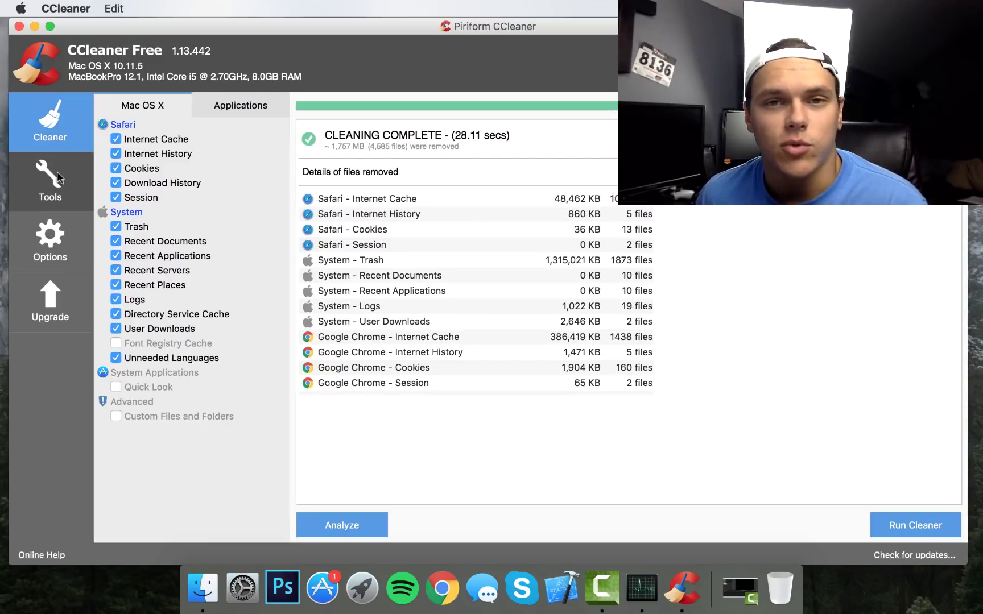
click(60, 178)
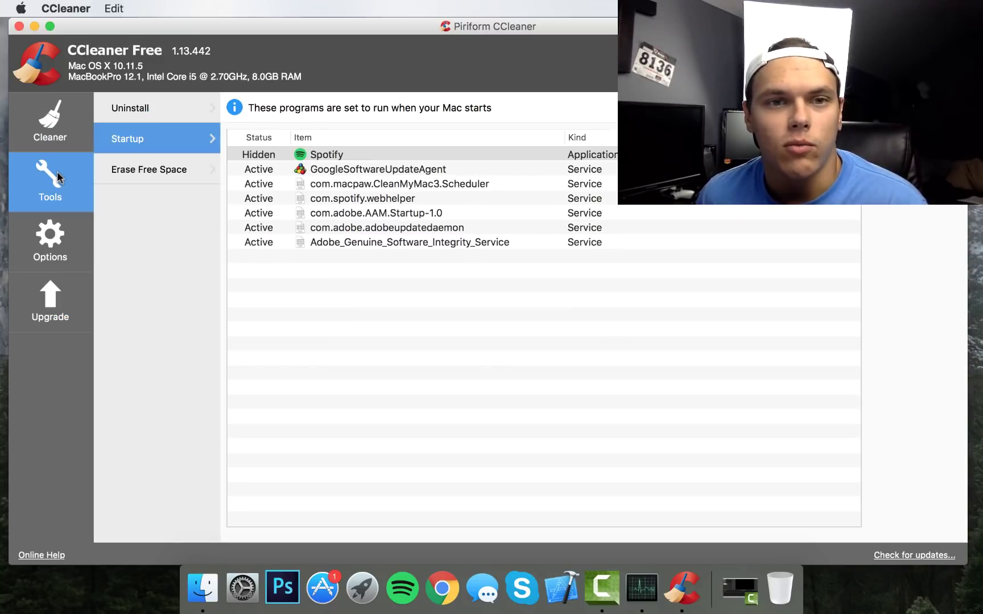
click(19, 26)
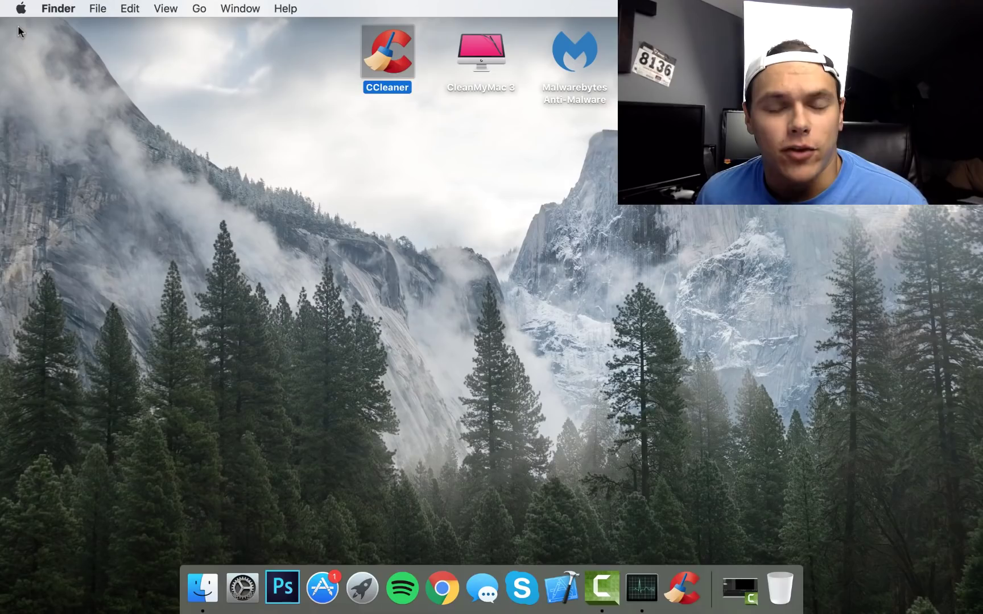
click(481, 246)
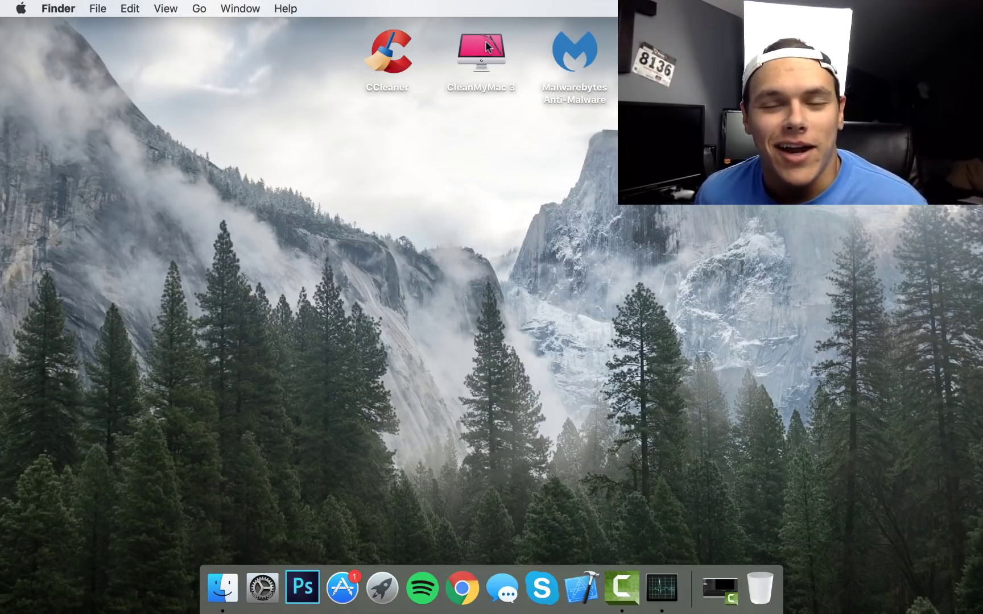
Switch to Malwarebytes Anti-Malware from the desktop, nudge its window slightly, and scan the system for known threats.
double_click(585, 59)
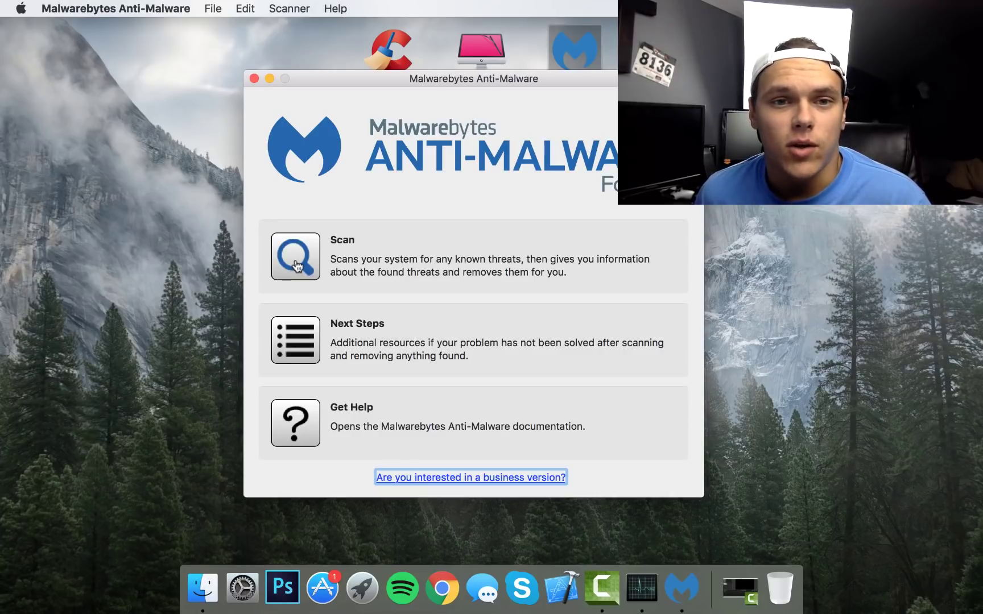
drag(471, 77, 474, 81)
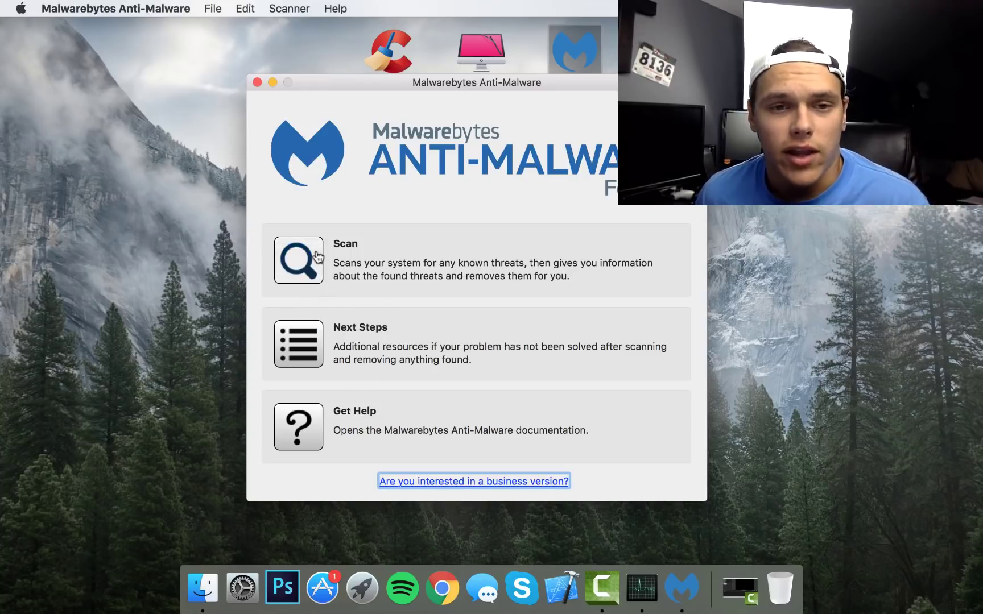
click(298, 260)
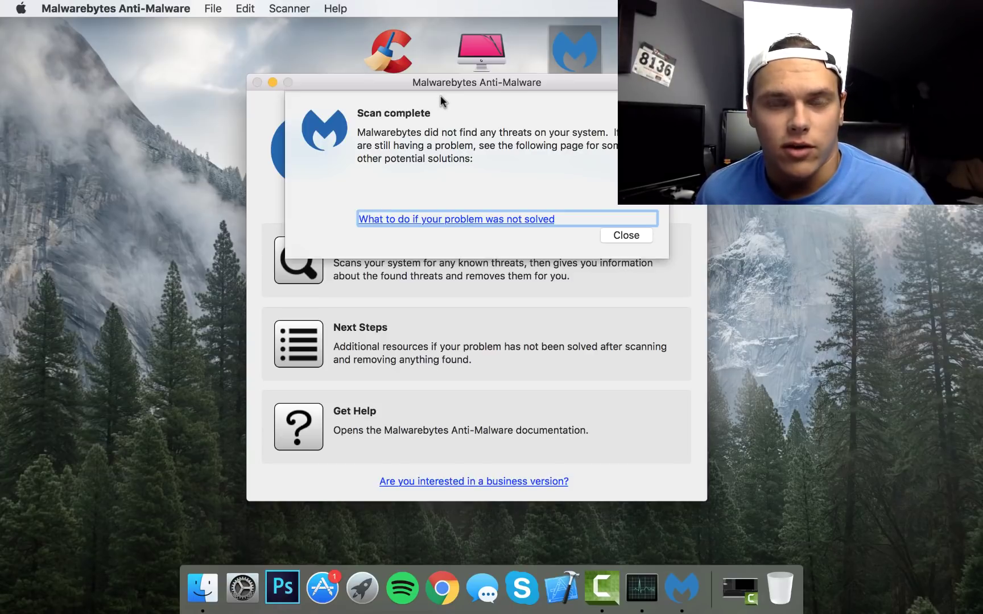
Dismiss the scan report and close the Malwarebytes Anti-Malware window.
click(617, 236)
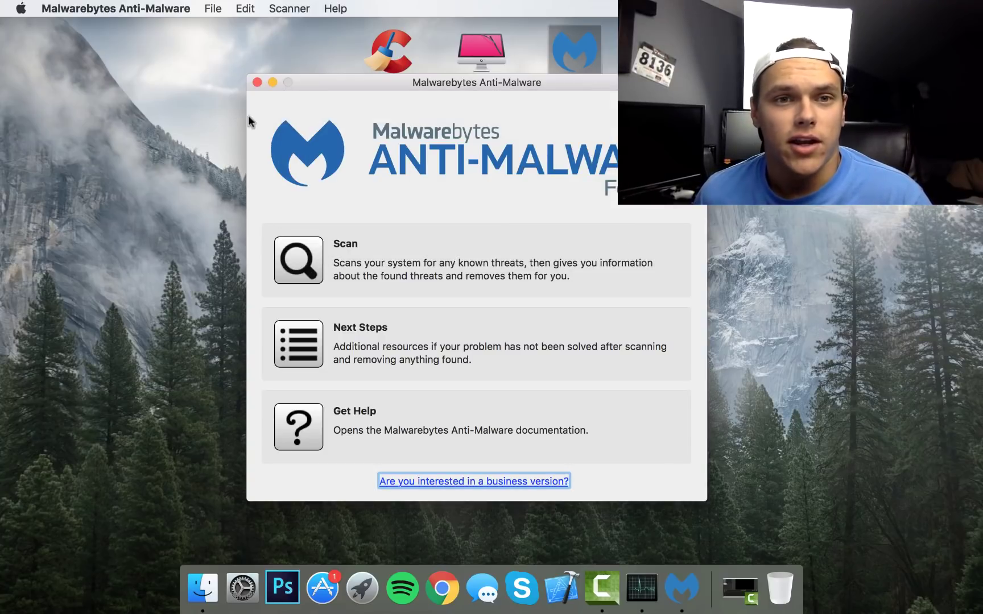
click(257, 82)
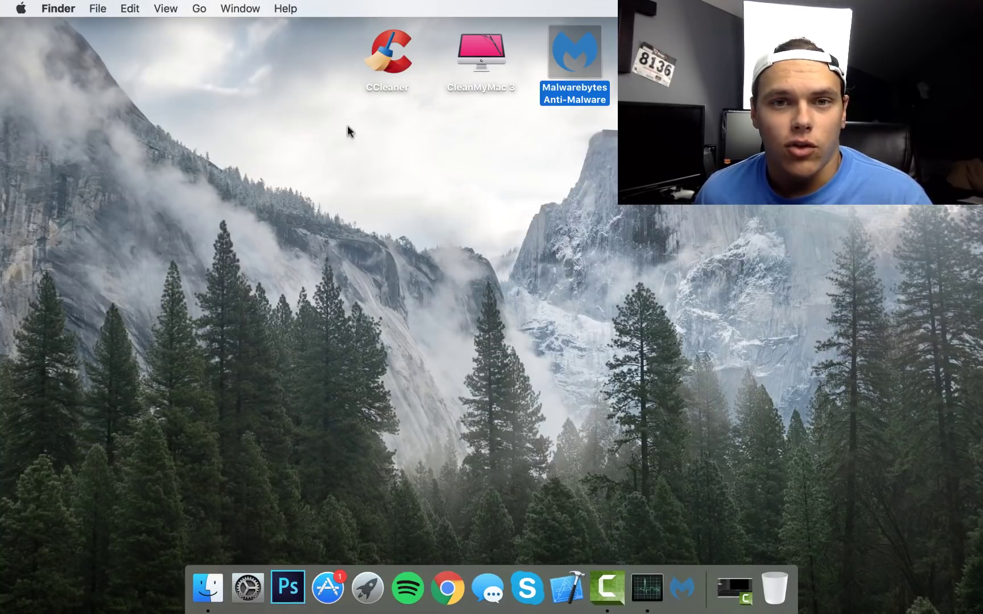
click(449, 162)
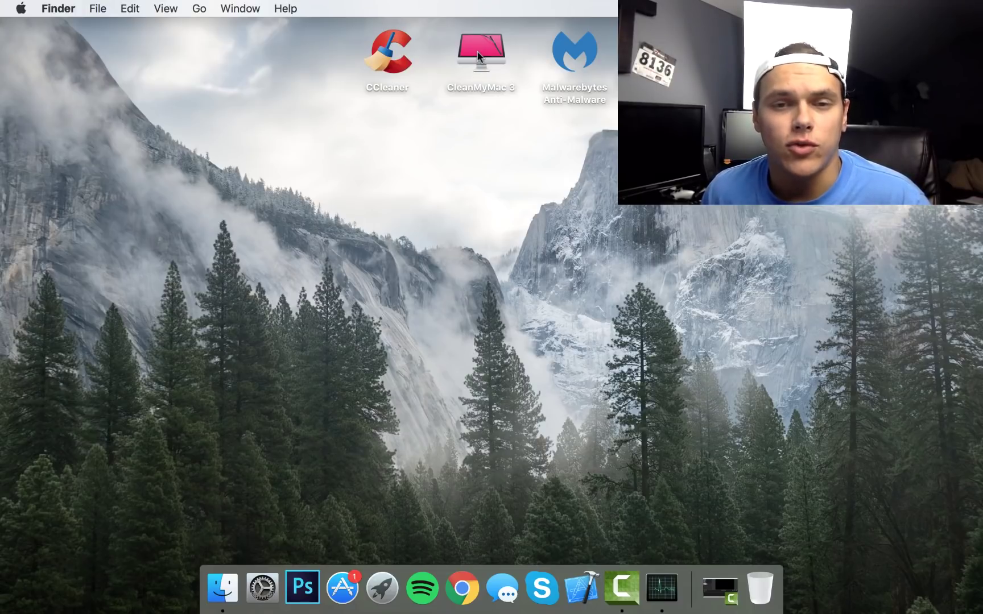
Launch CleanMyMac 3 from the desktop without installing it to Applications, postpone licence activation, and shift its window slightly upward.
double_click(480, 55)
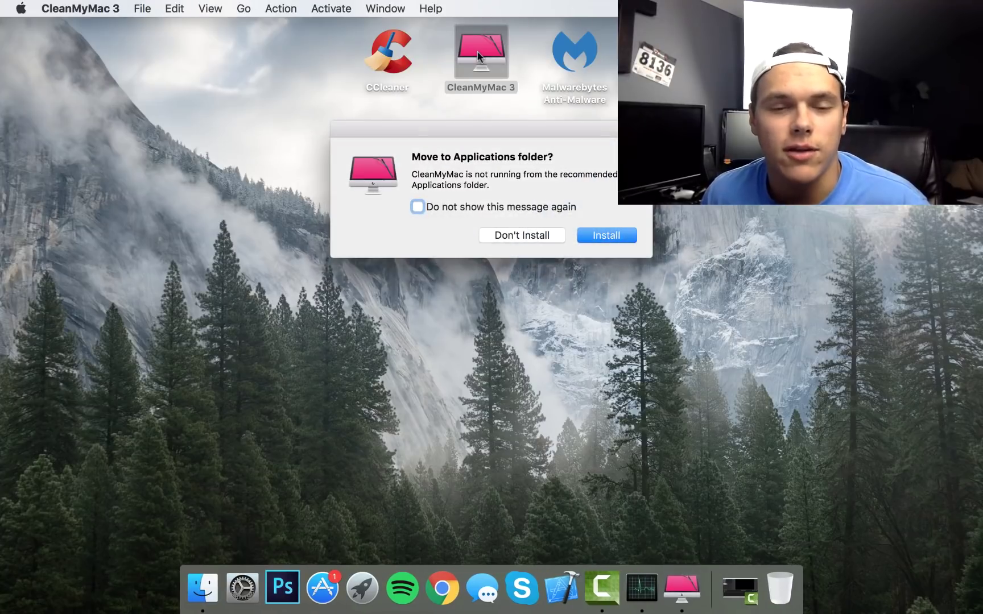
click(537, 235)
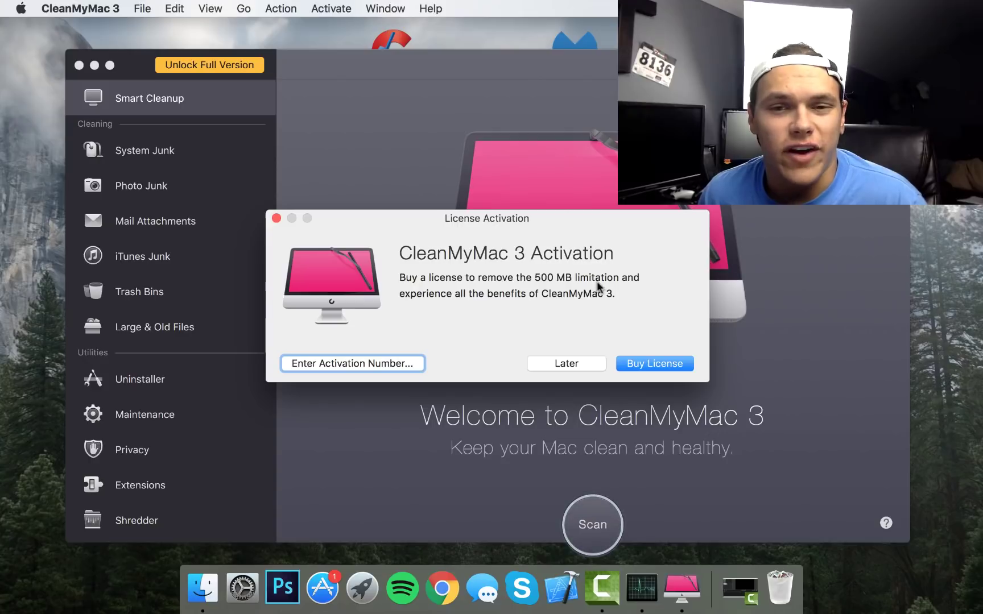
click(583, 365)
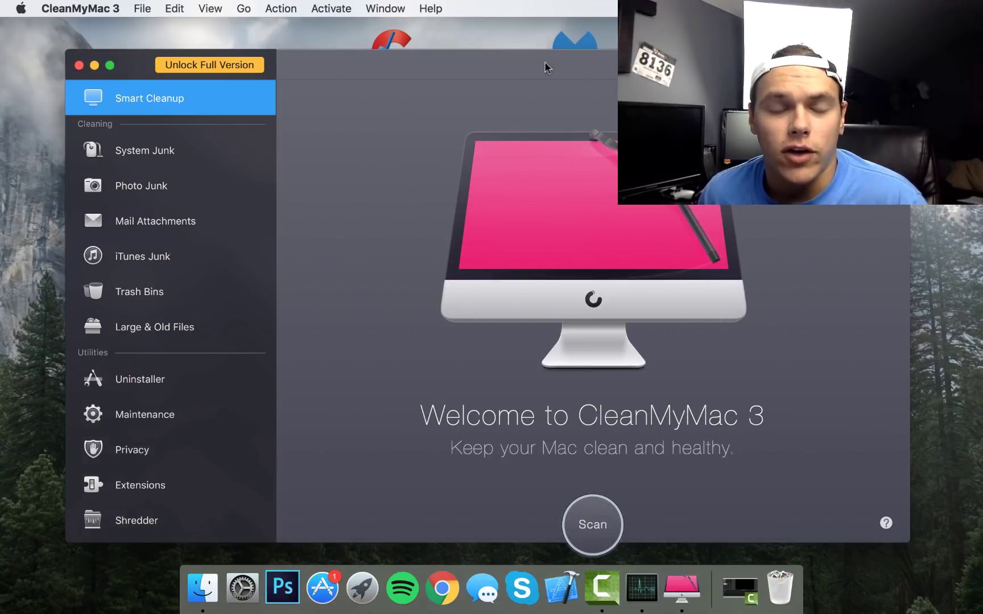
drag(545, 62, 544, 47)
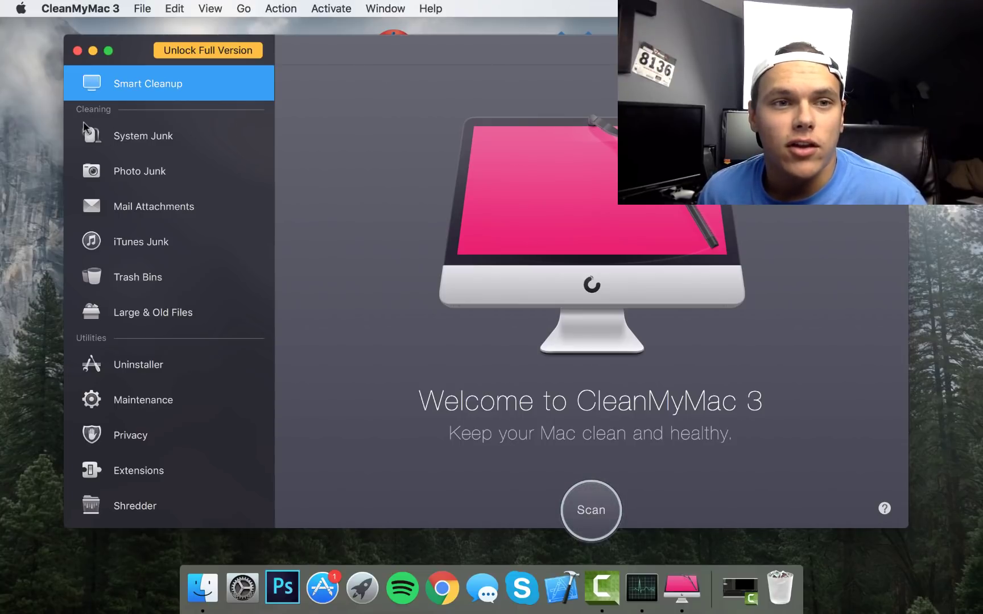
Look through the cleaning categories from System Junk to Large & Old Files, and return to System Junk.
click(149, 136)
click(155, 171)
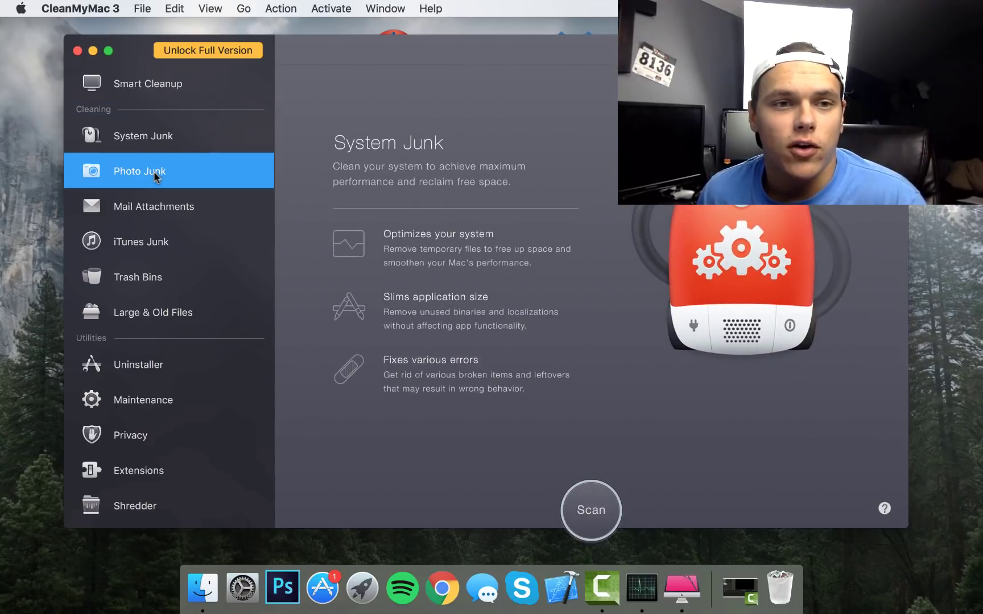
click(159, 207)
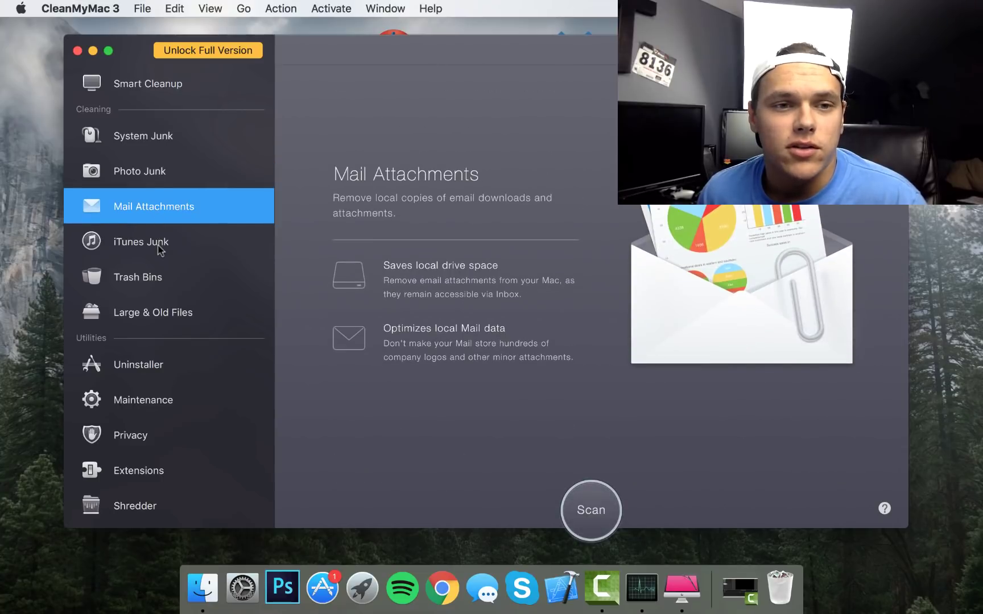
click(159, 244)
click(177, 279)
click(170, 327)
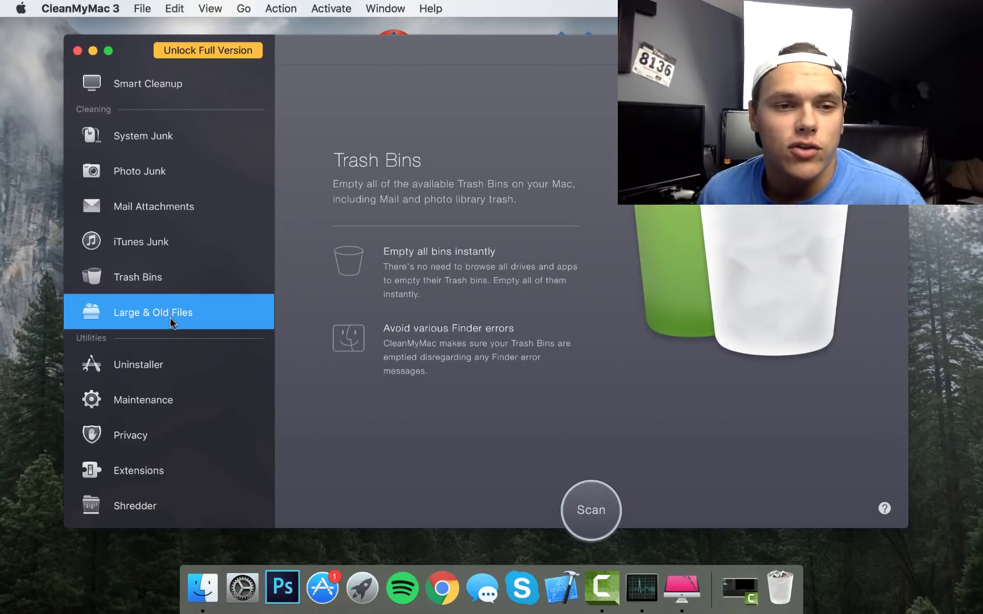
click(142, 147)
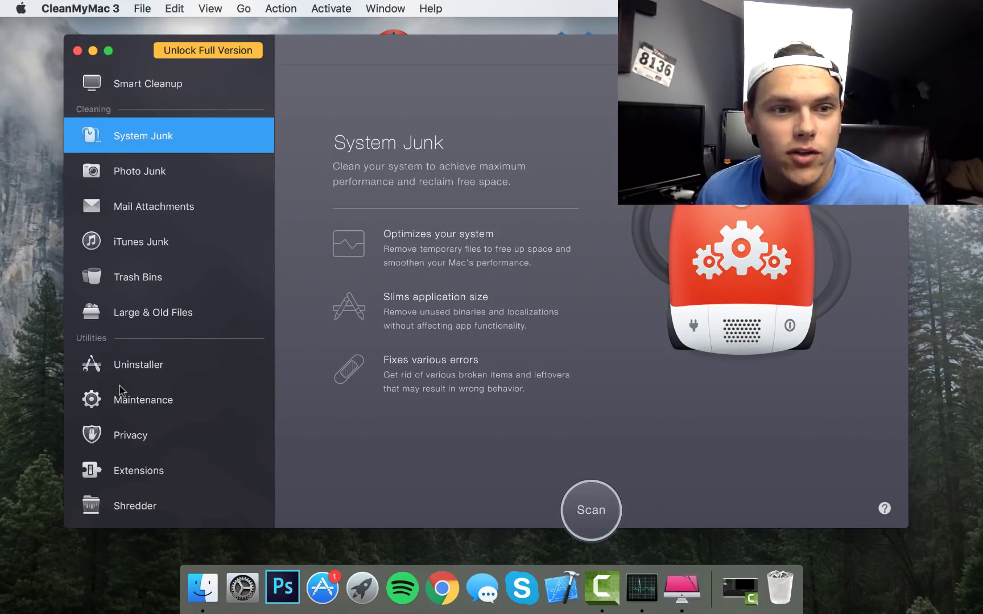
Browse the full list of installed applications in the Uninstaller.
click(138, 370)
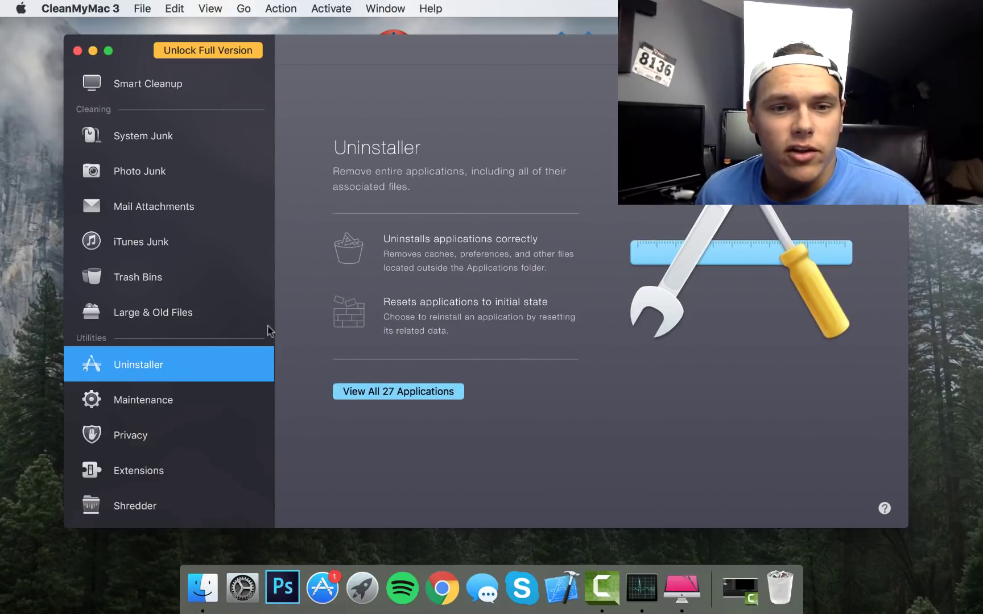
click(406, 392)
scroll(506, 143, down, 3)
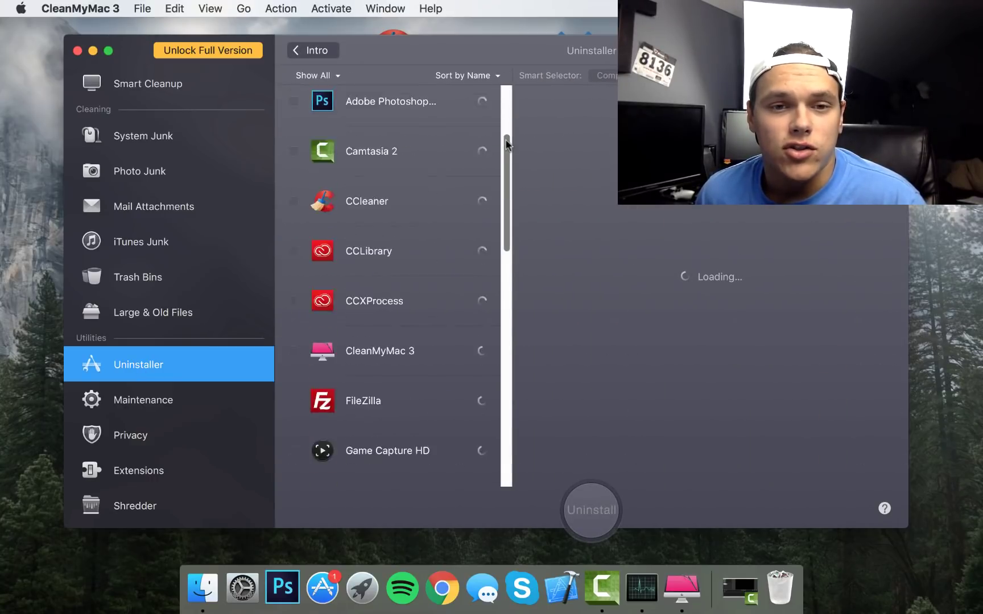
scroll(506, 143, down, 10)
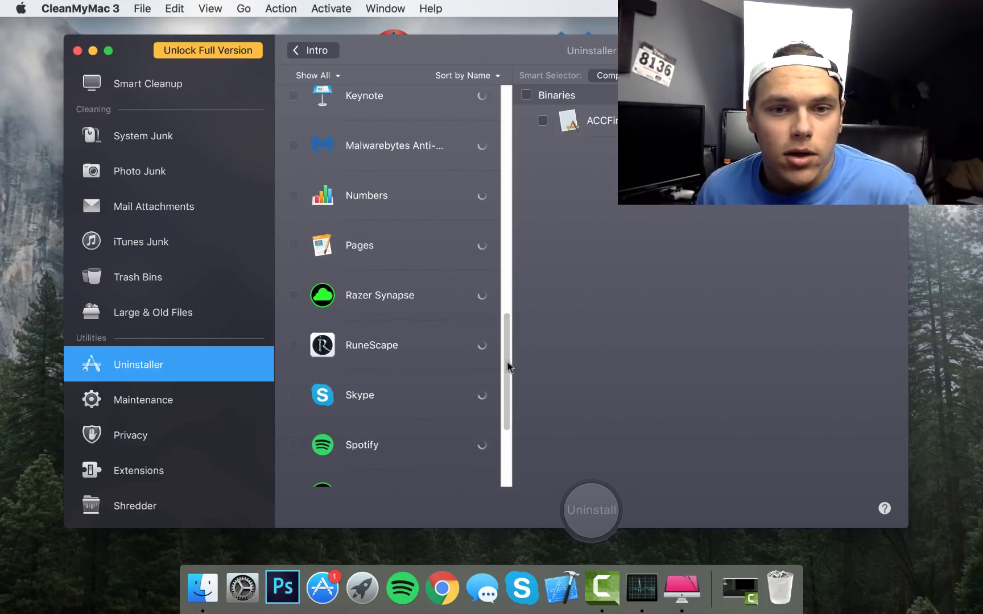
scroll(507, 367, up, 10)
Look through the available Maintenance tasks and the Privacy items for Chrome, Messages and Safari.
click(153, 404)
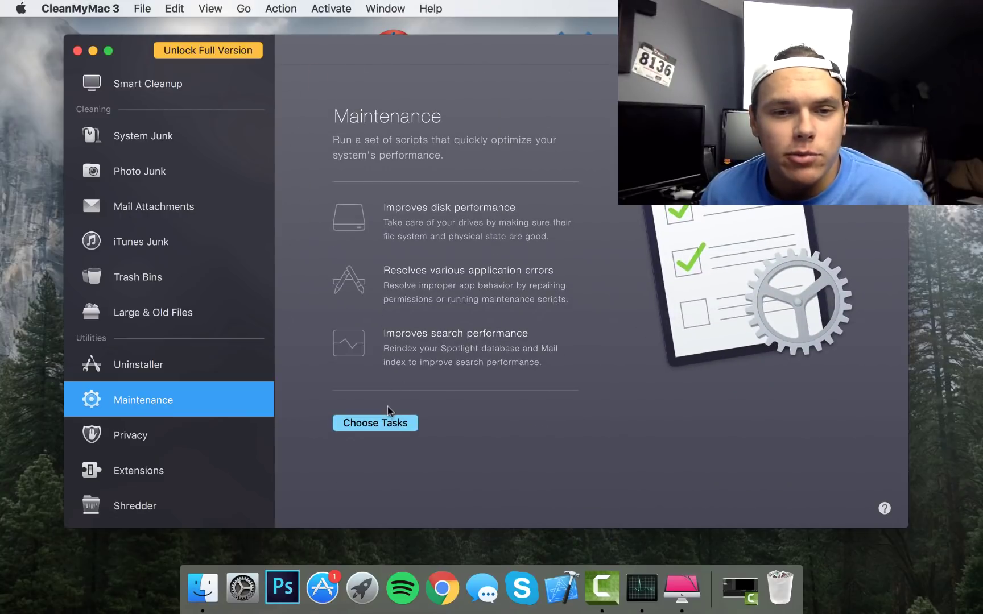
click(382, 422)
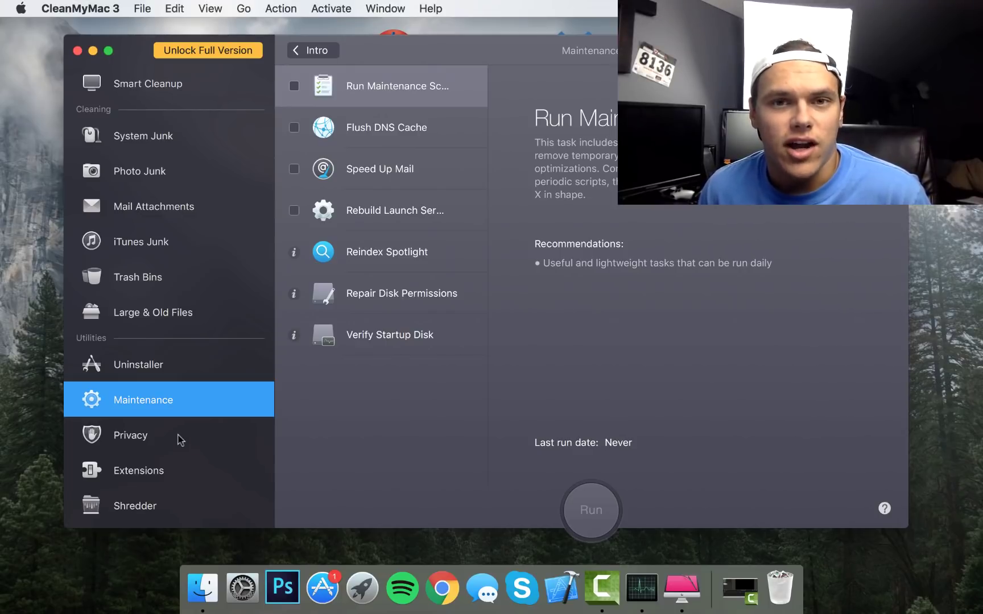
click(158, 441)
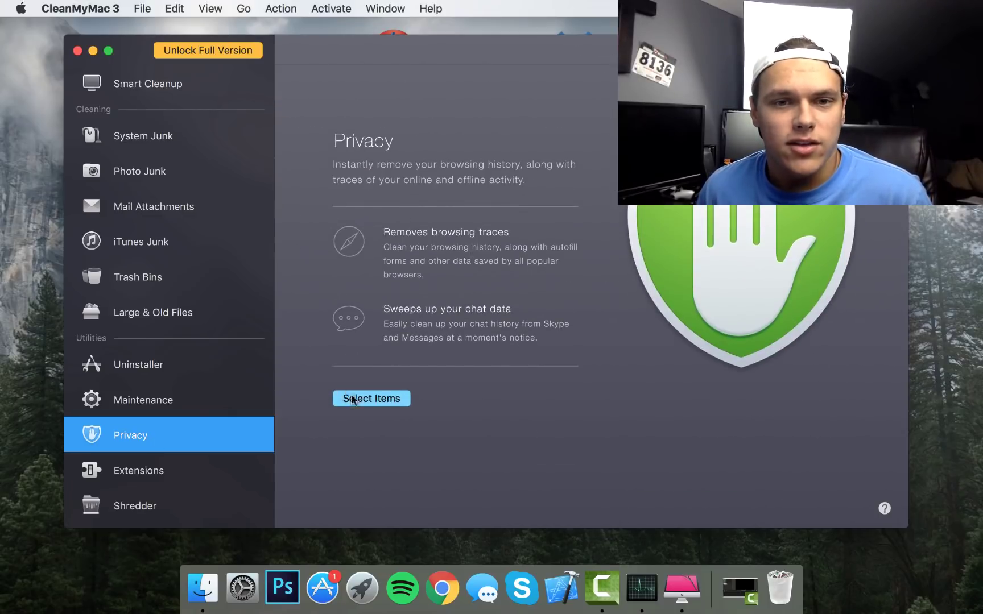
click(372, 398)
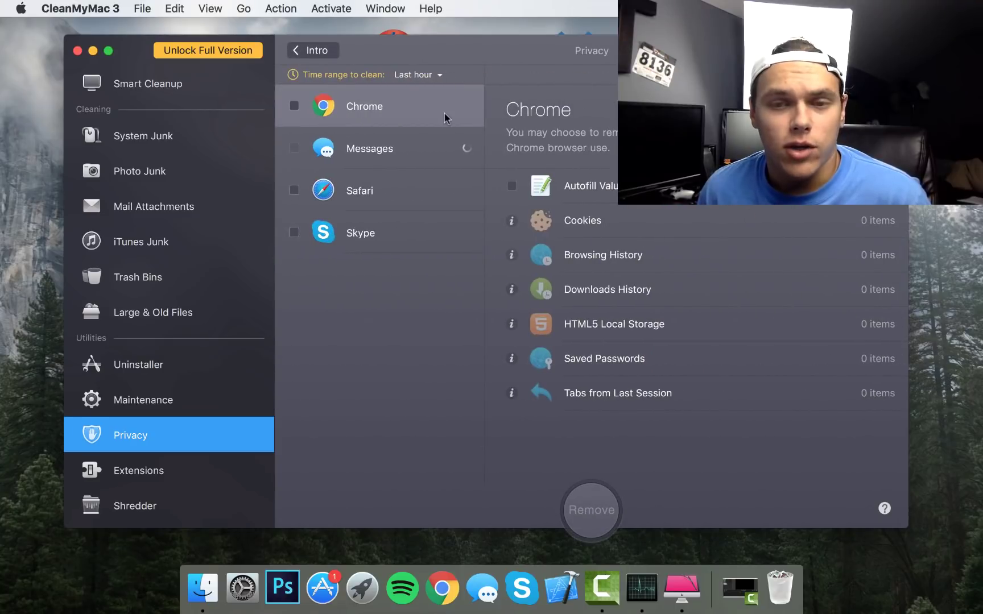
click(375, 152)
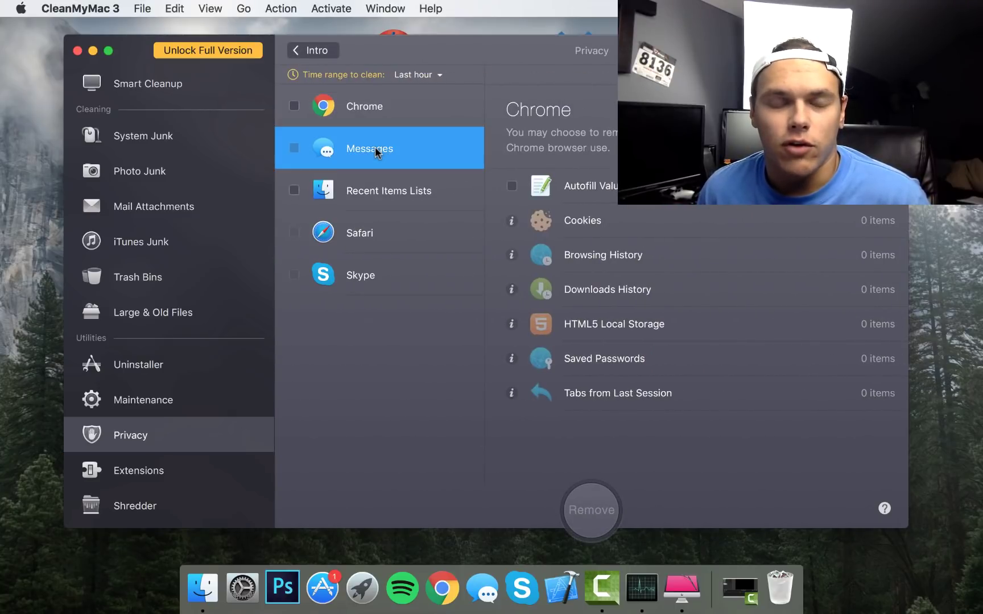
click(388, 234)
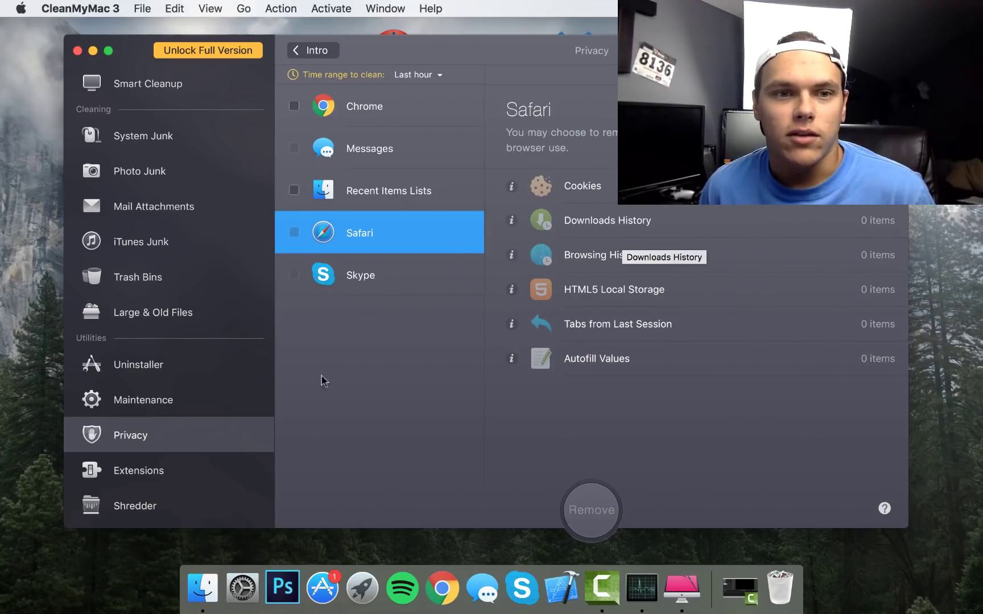
View all extensions, and enable Adblock Plus among the Chrome extensions.
click(181, 472)
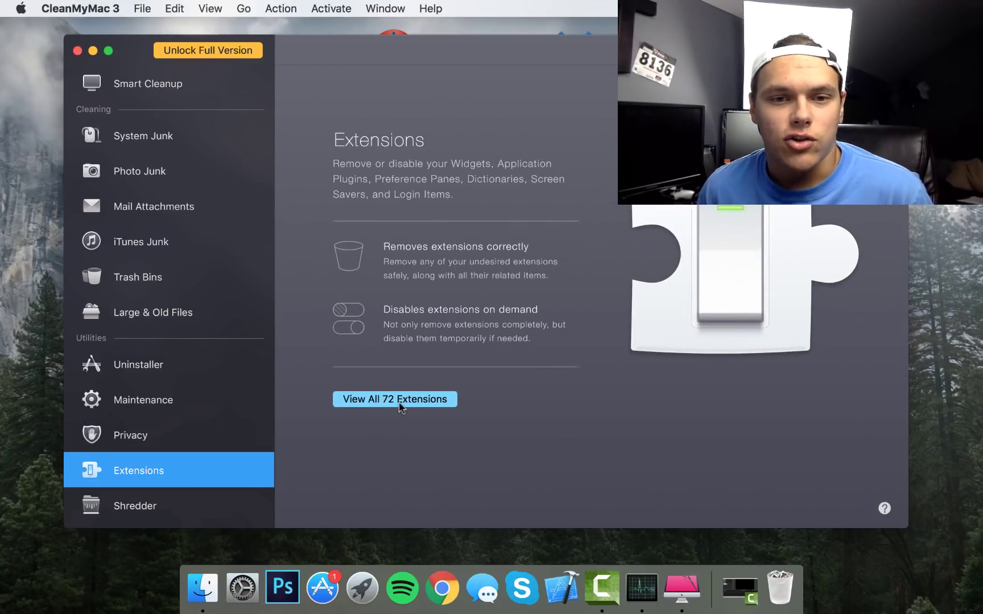
click(400, 400)
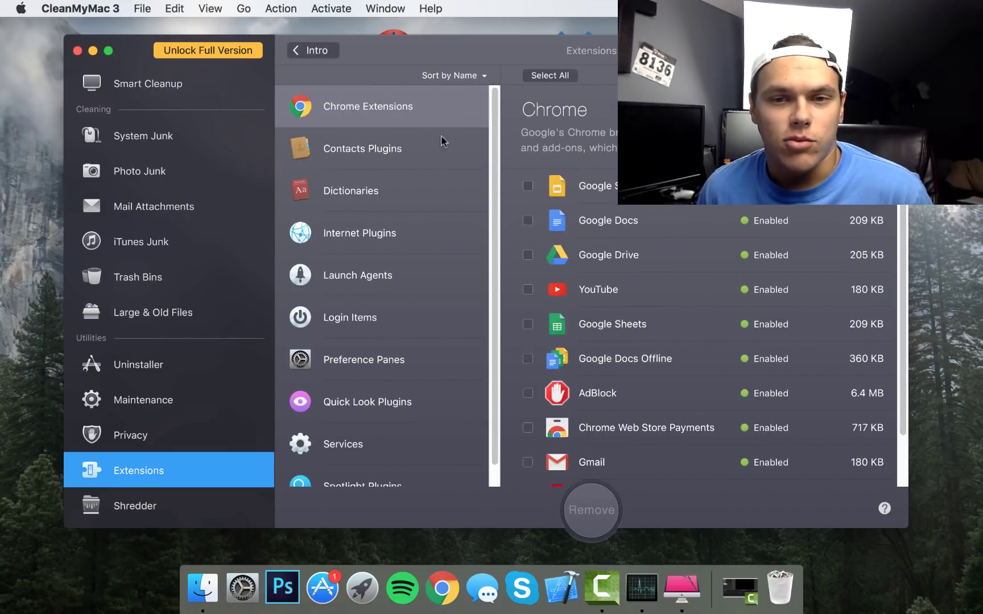
click(409, 114)
scroll(899, 273, down, 2)
scroll(891, 302, up, 1)
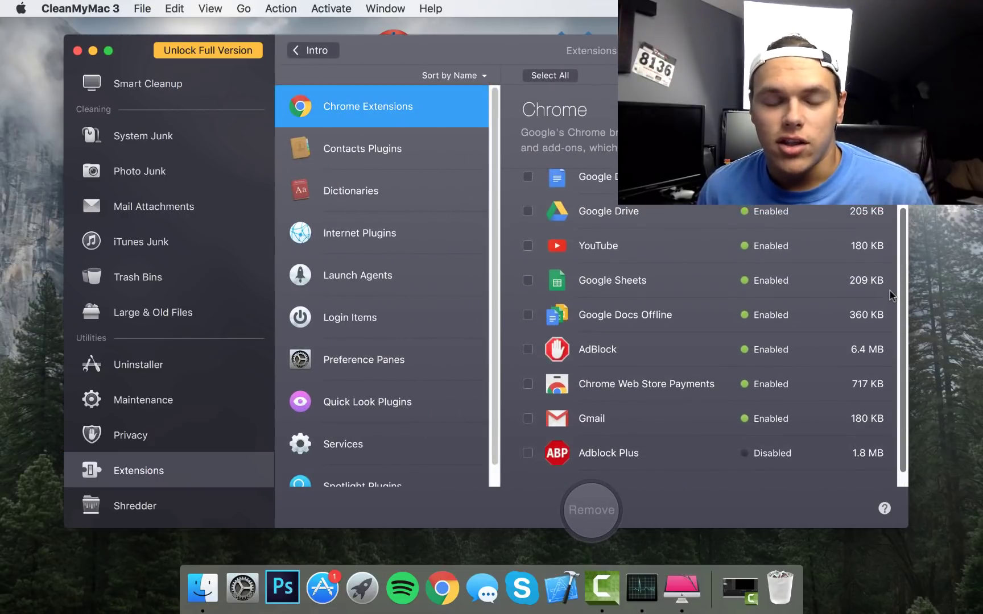
scroll(853, 370, down, 1)
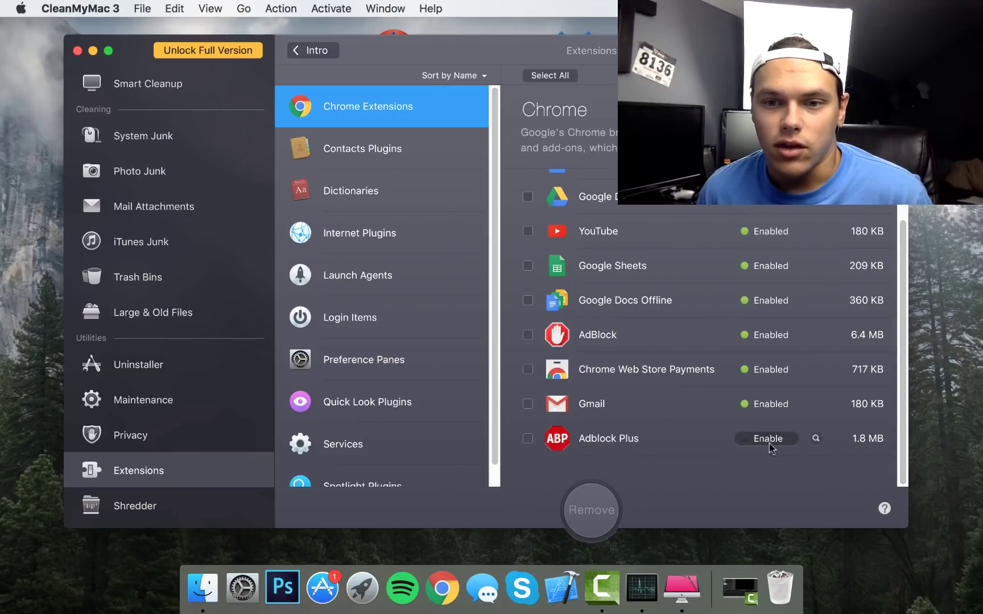
click(769, 439)
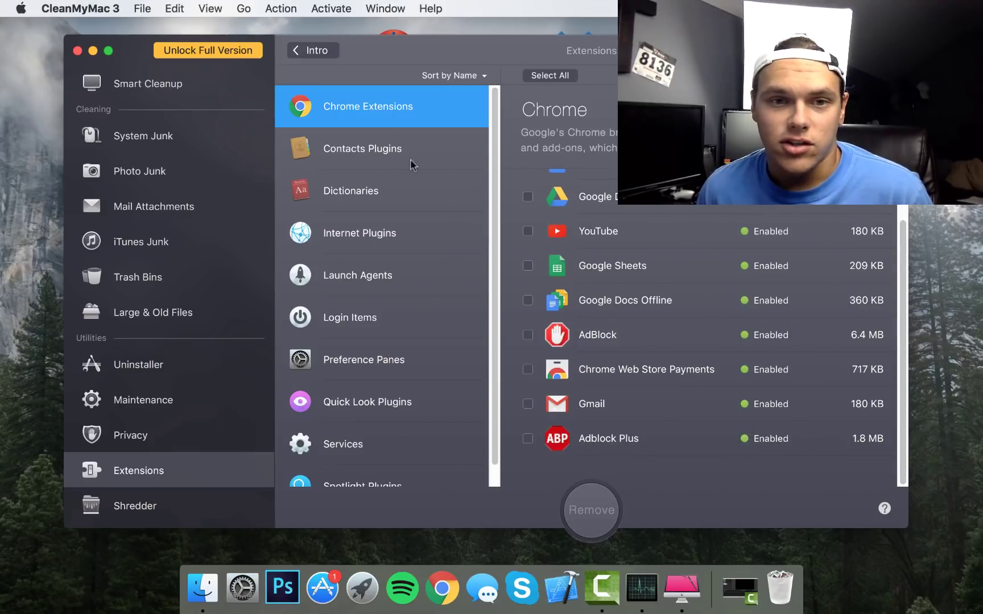
Disable the CleanMyMac 3 Scheduler launch agent, and view the login items.
click(354, 289)
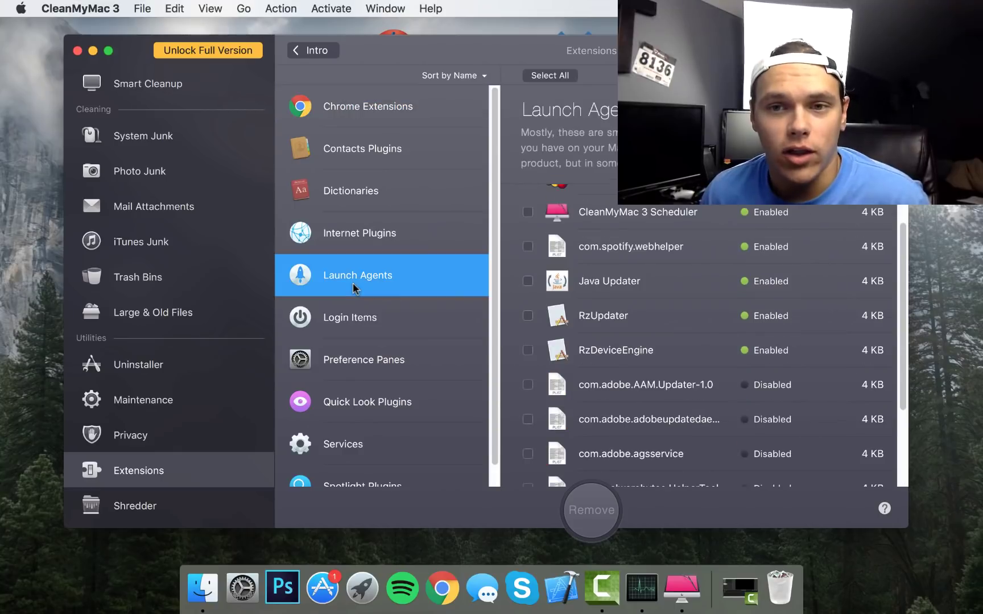
scroll(631, 303, up, 3)
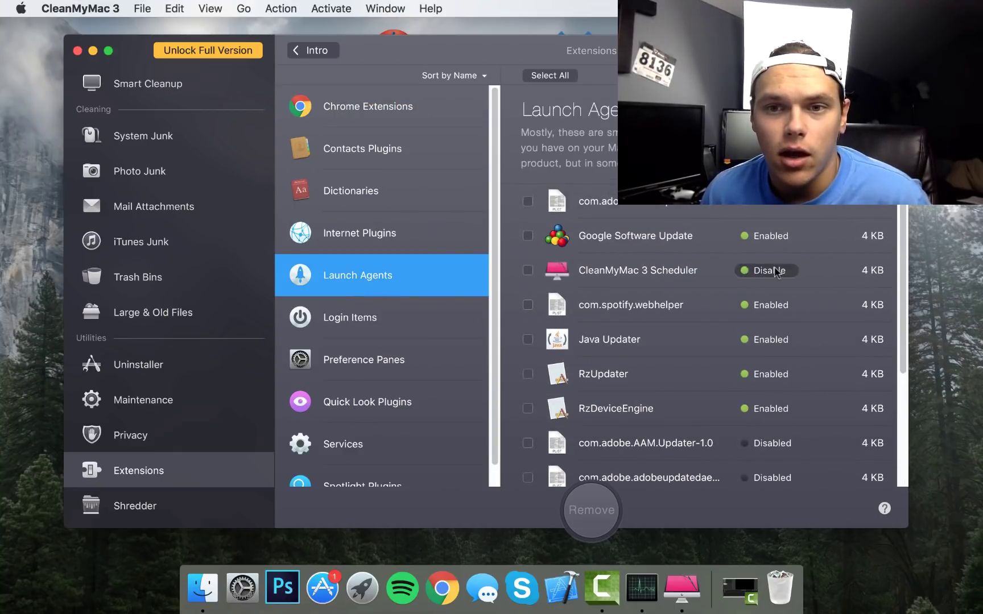
mouse_move(762, 275)
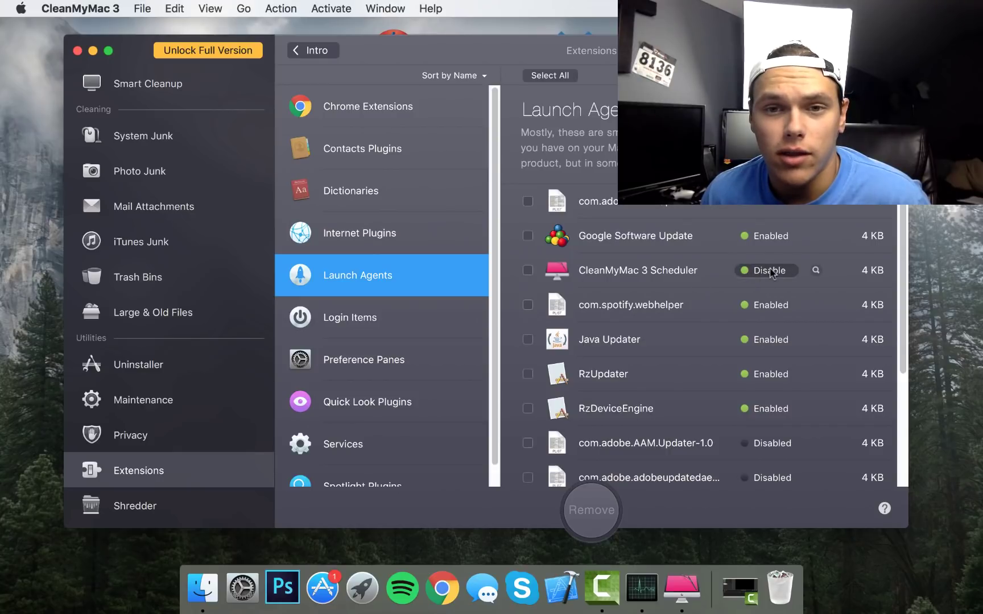
click(763, 272)
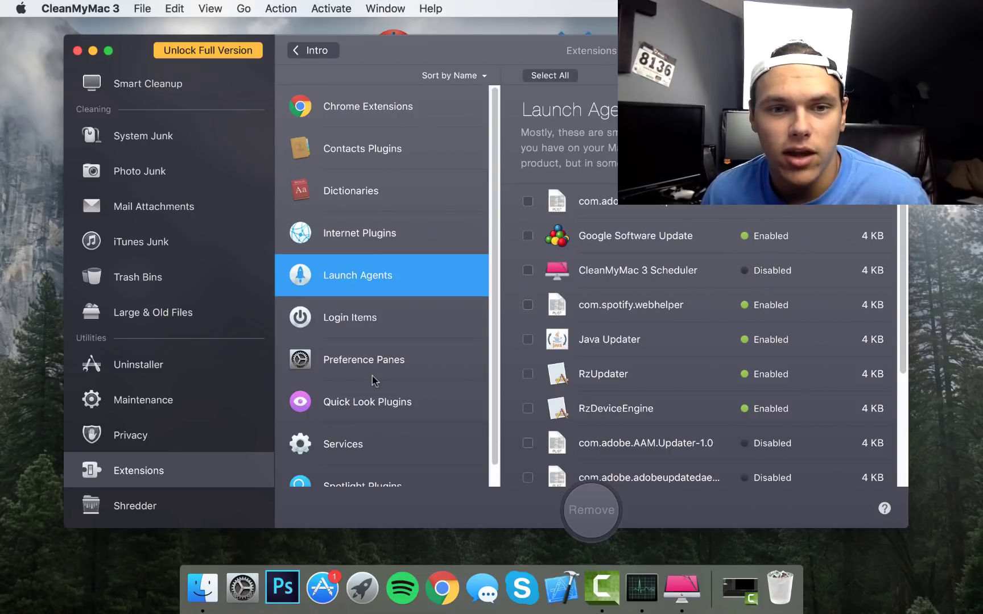
click(375, 320)
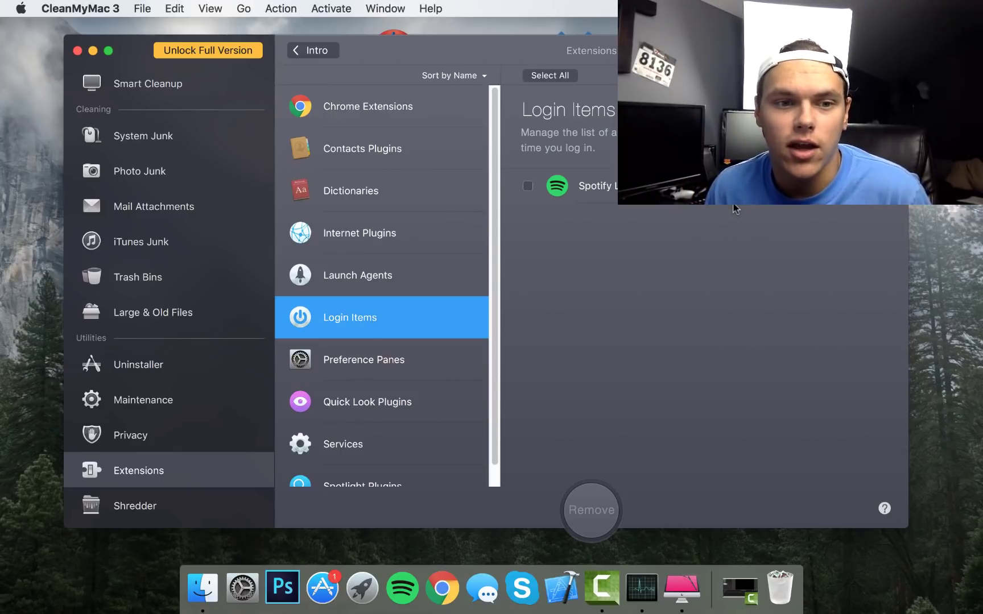
View the Shredder utility, and run a Smart Cleanup scan of the Mac.
click(196, 506)
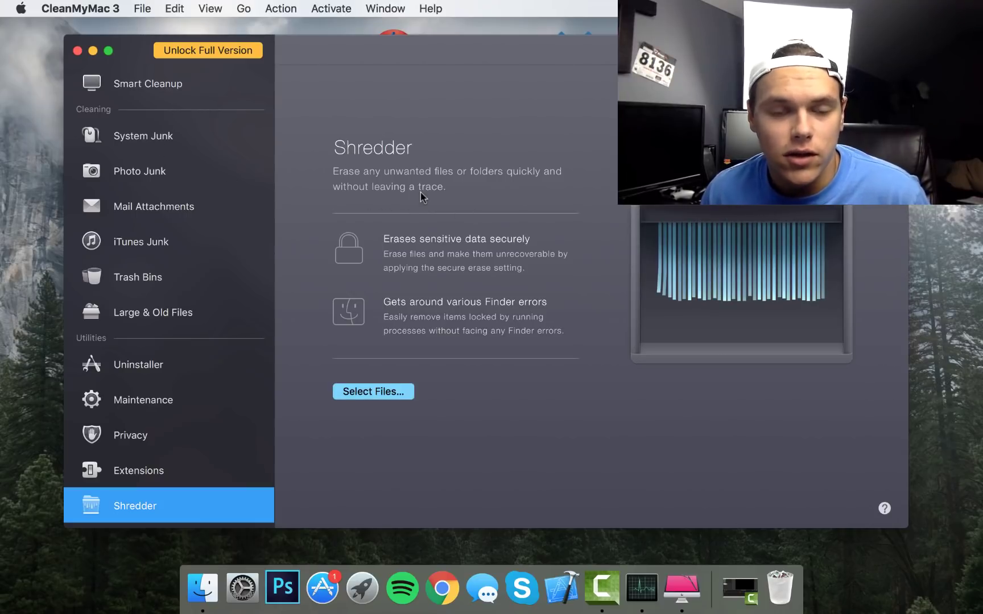
click(158, 86)
click(584, 500)
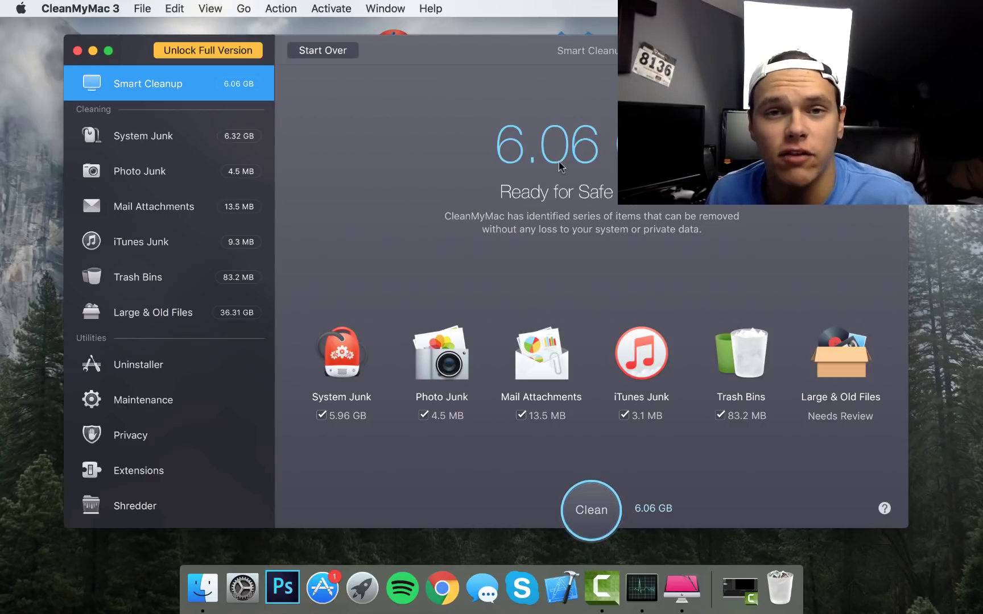
Try to clean the Smart Cleanup items, dismiss the licence purchase offer, and close the CleanMyMac 3 window.
click(591, 520)
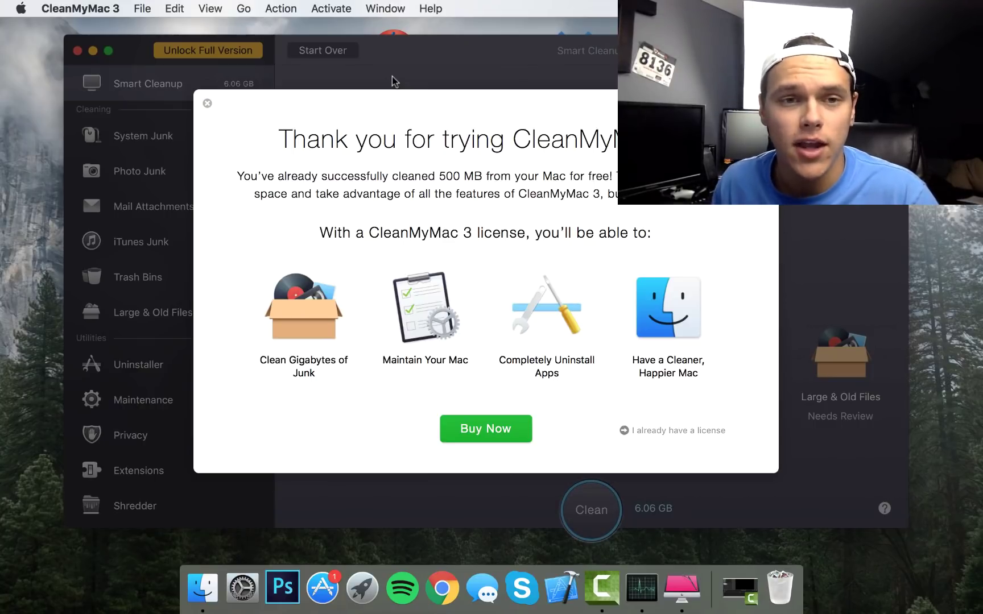
click(206, 105)
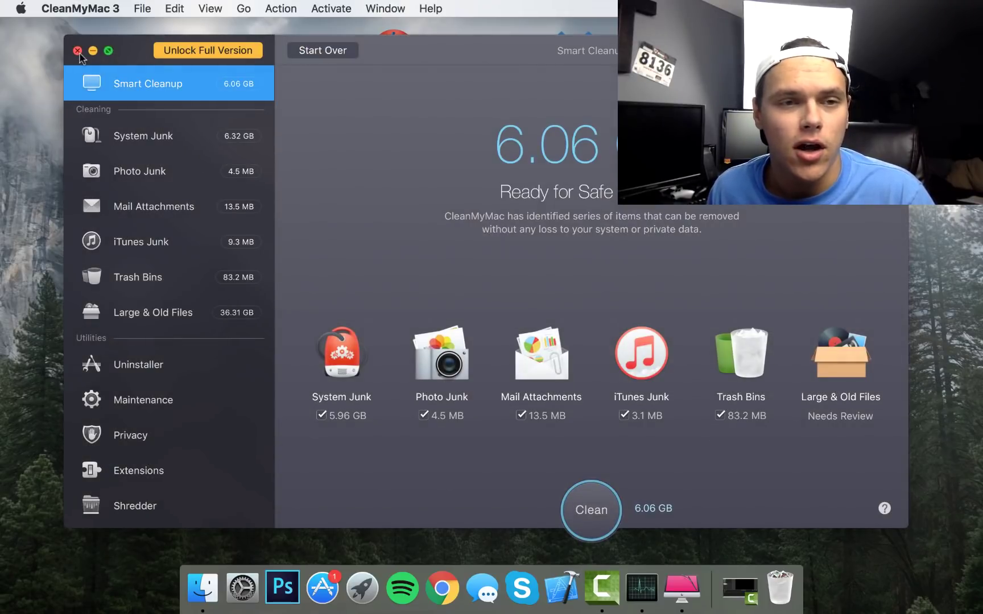
click(78, 51)
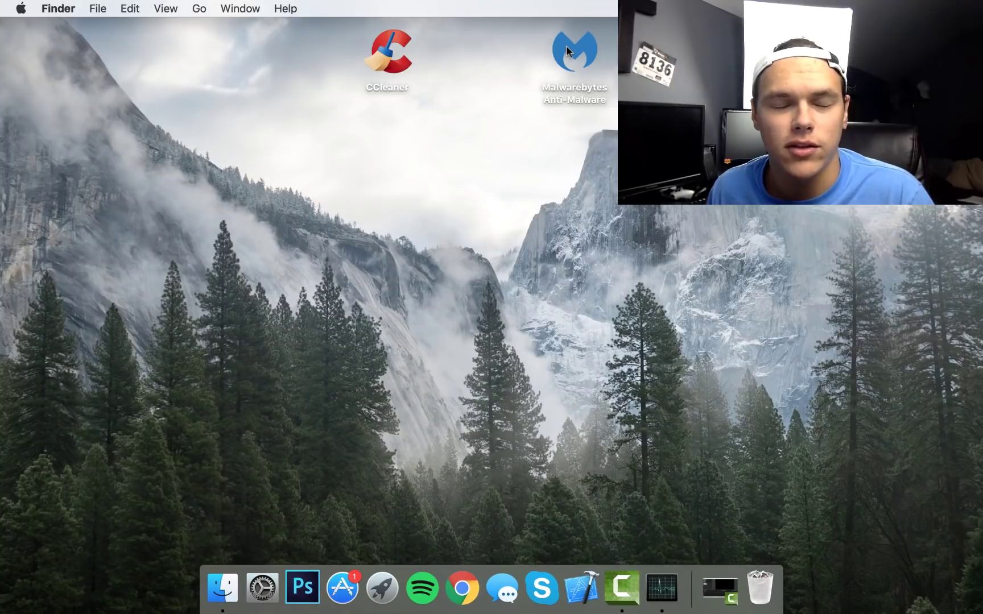
Move the Malwarebytes and CCleaner icons next to each other on the desktop.
drag(567, 50, 507, 51)
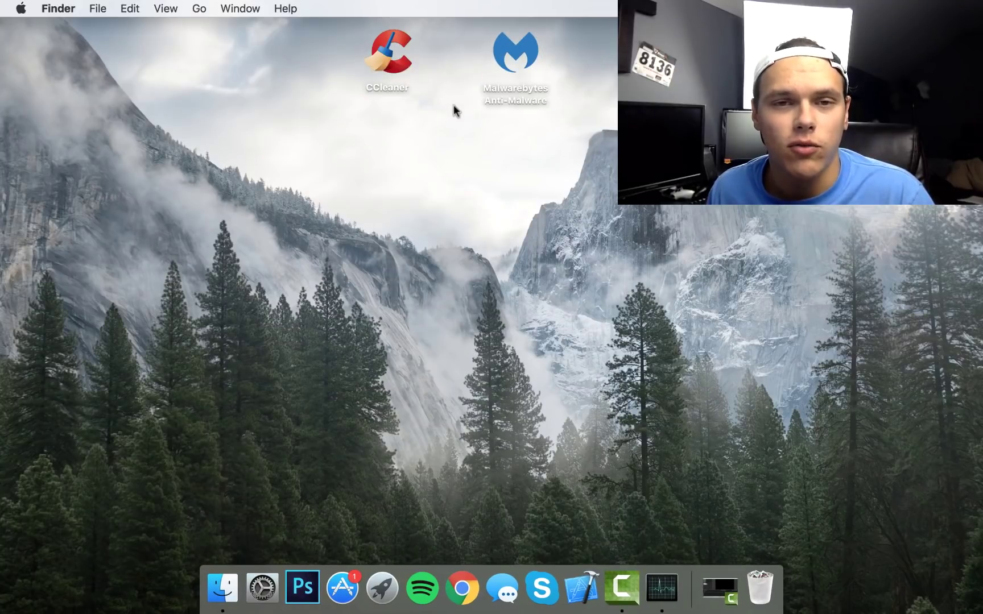
drag(403, 59, 458, 62)
click(430, 174)
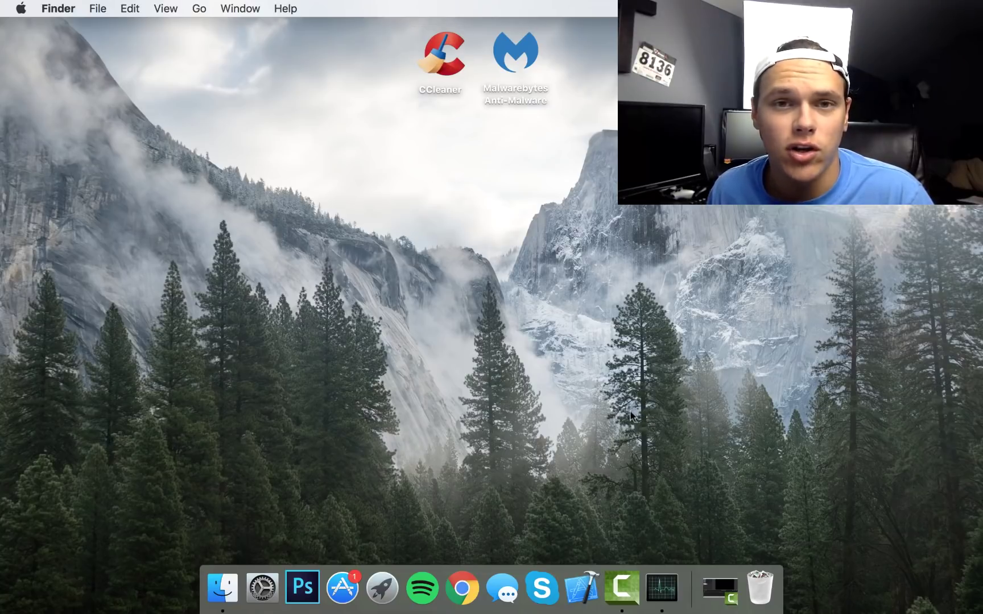
Switch to Activity Monitor to view the CPU usage of all processes.
click(670, 611)
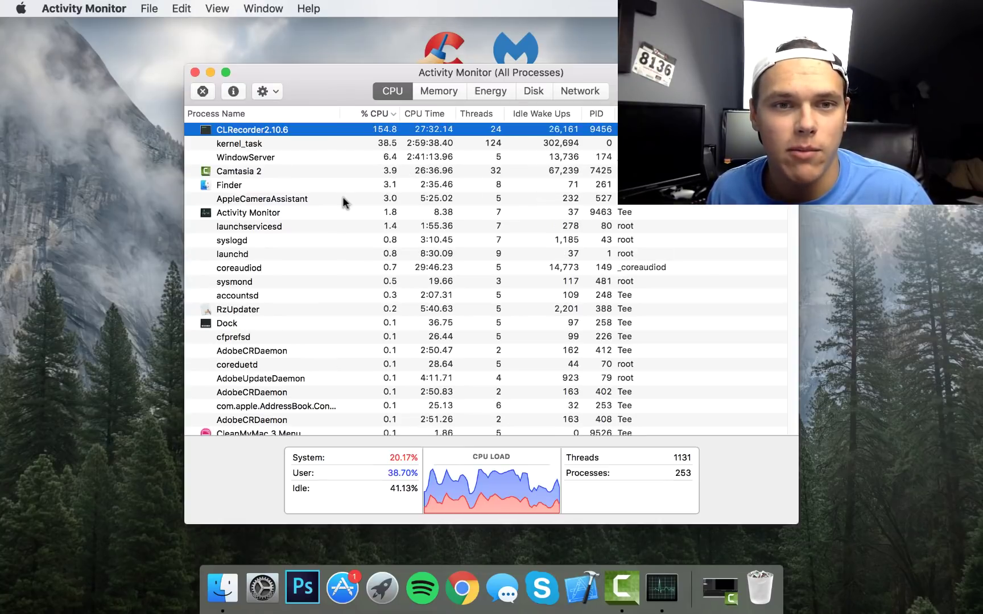